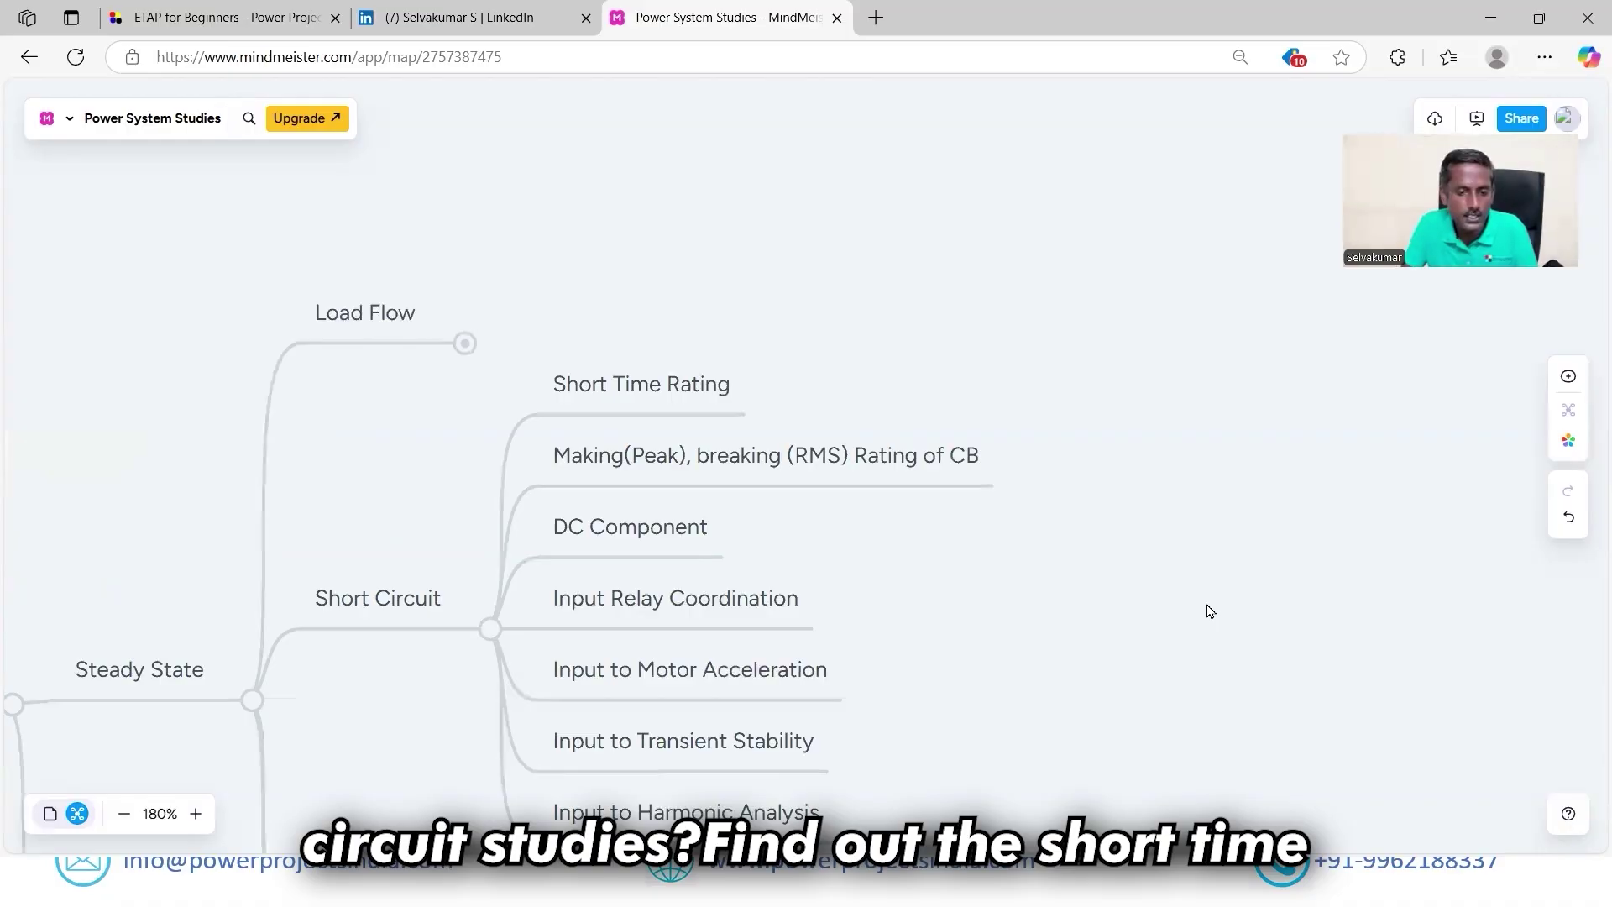
# Select the Short Time Rating item and the Short Circuit topic to review them
pyautogui.click(682, 403)
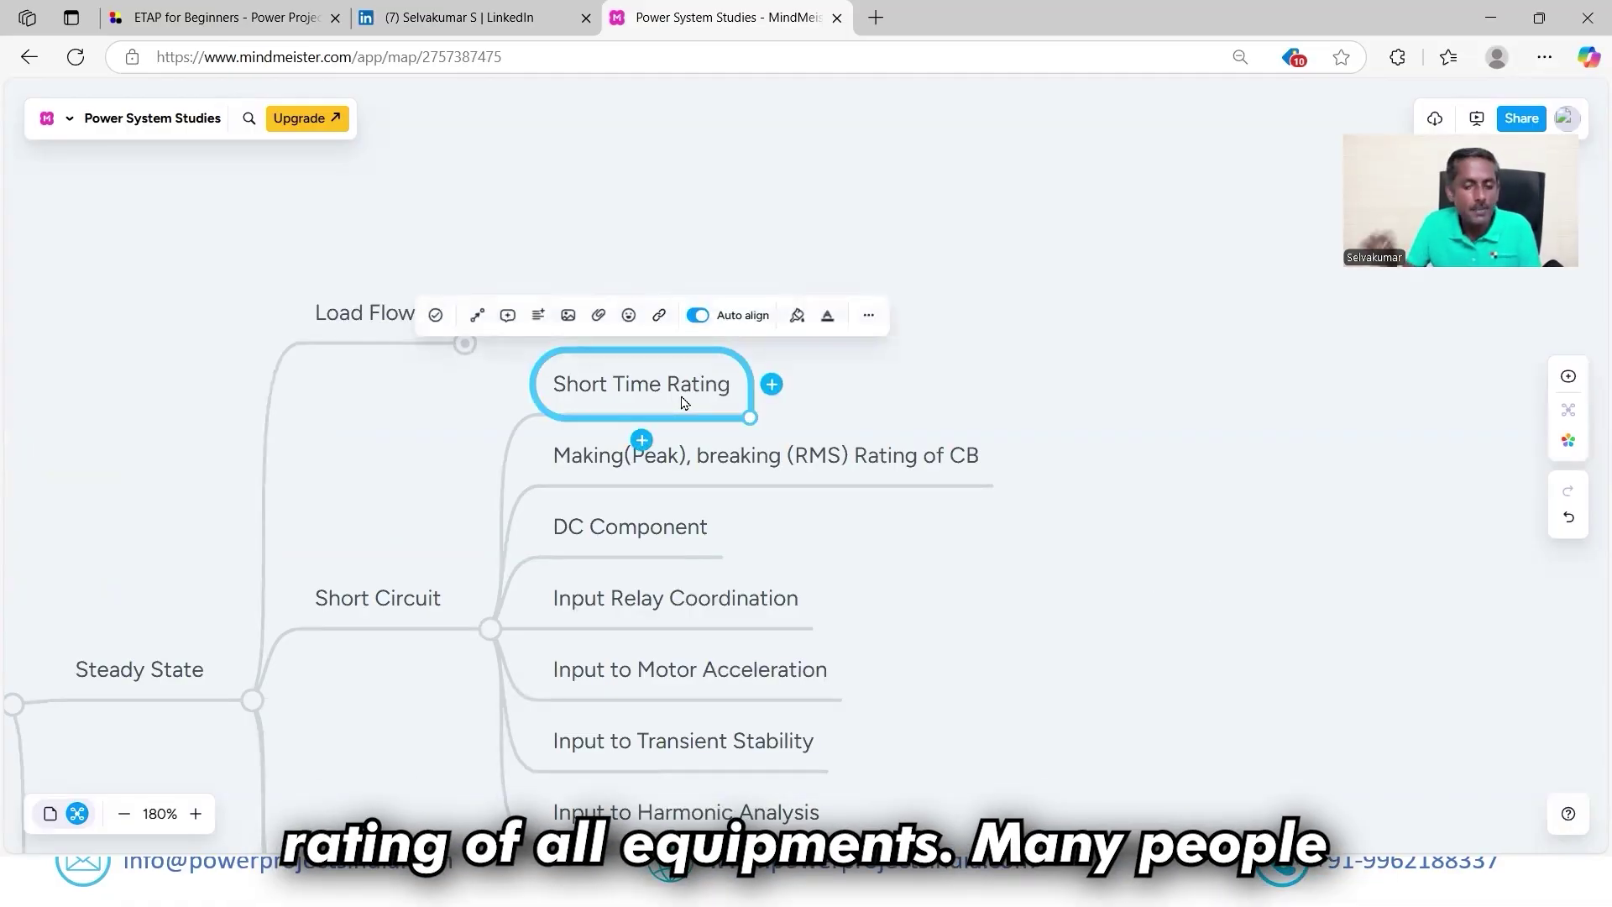
pyautogui.click(396, 547)
pyautogui.click(392, 605)
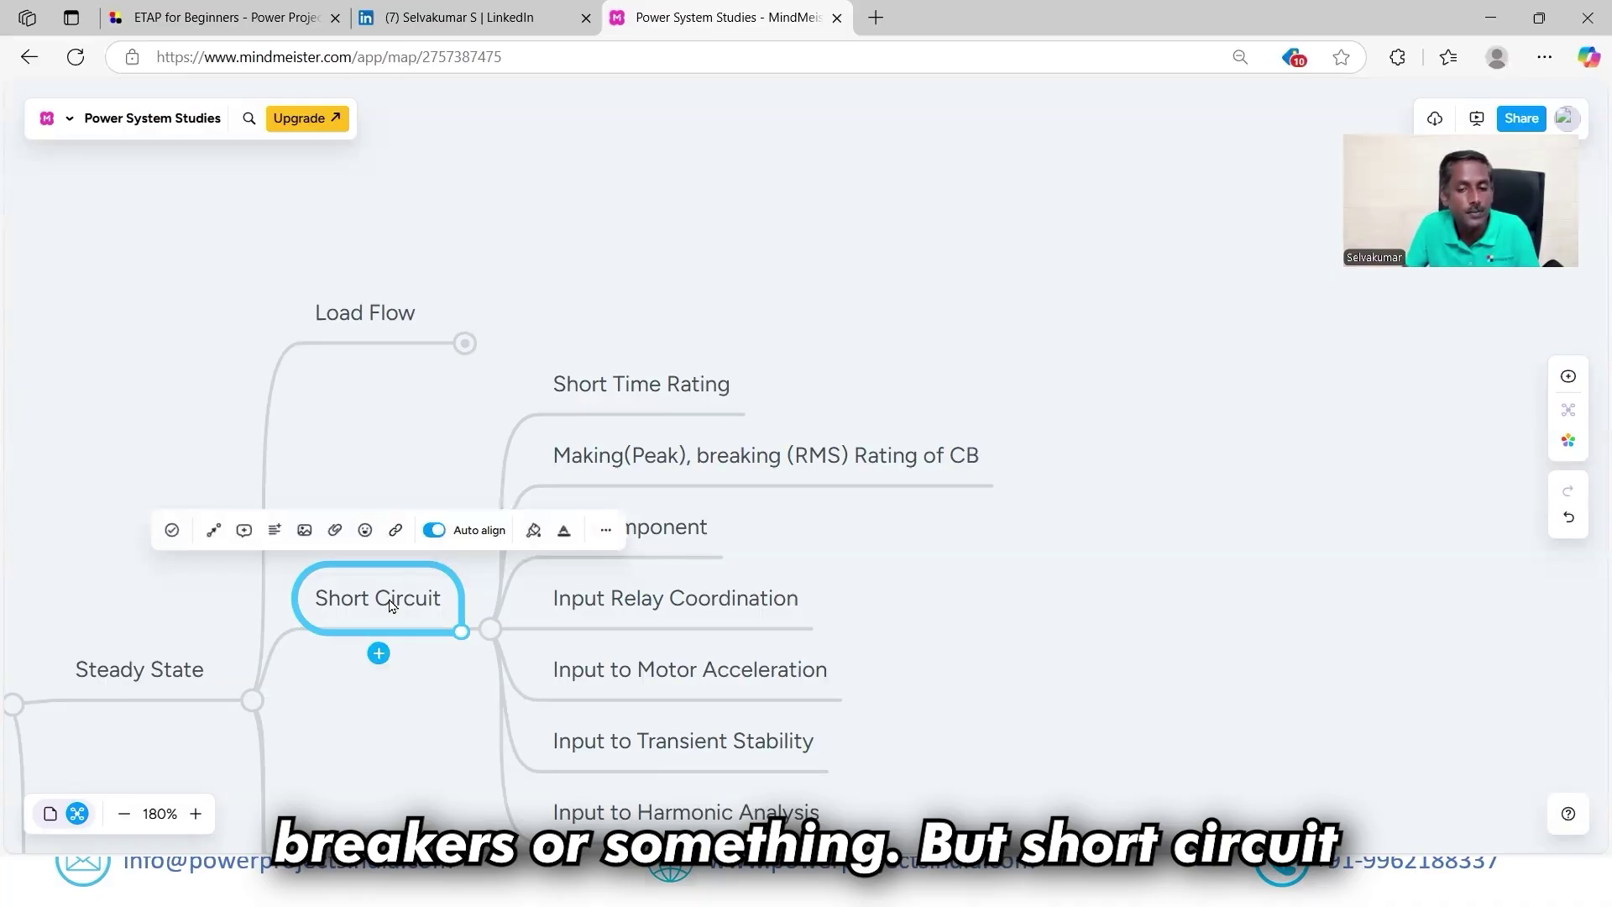
pyautogui.click(931, 342)
pyautogui.click(351, 607)
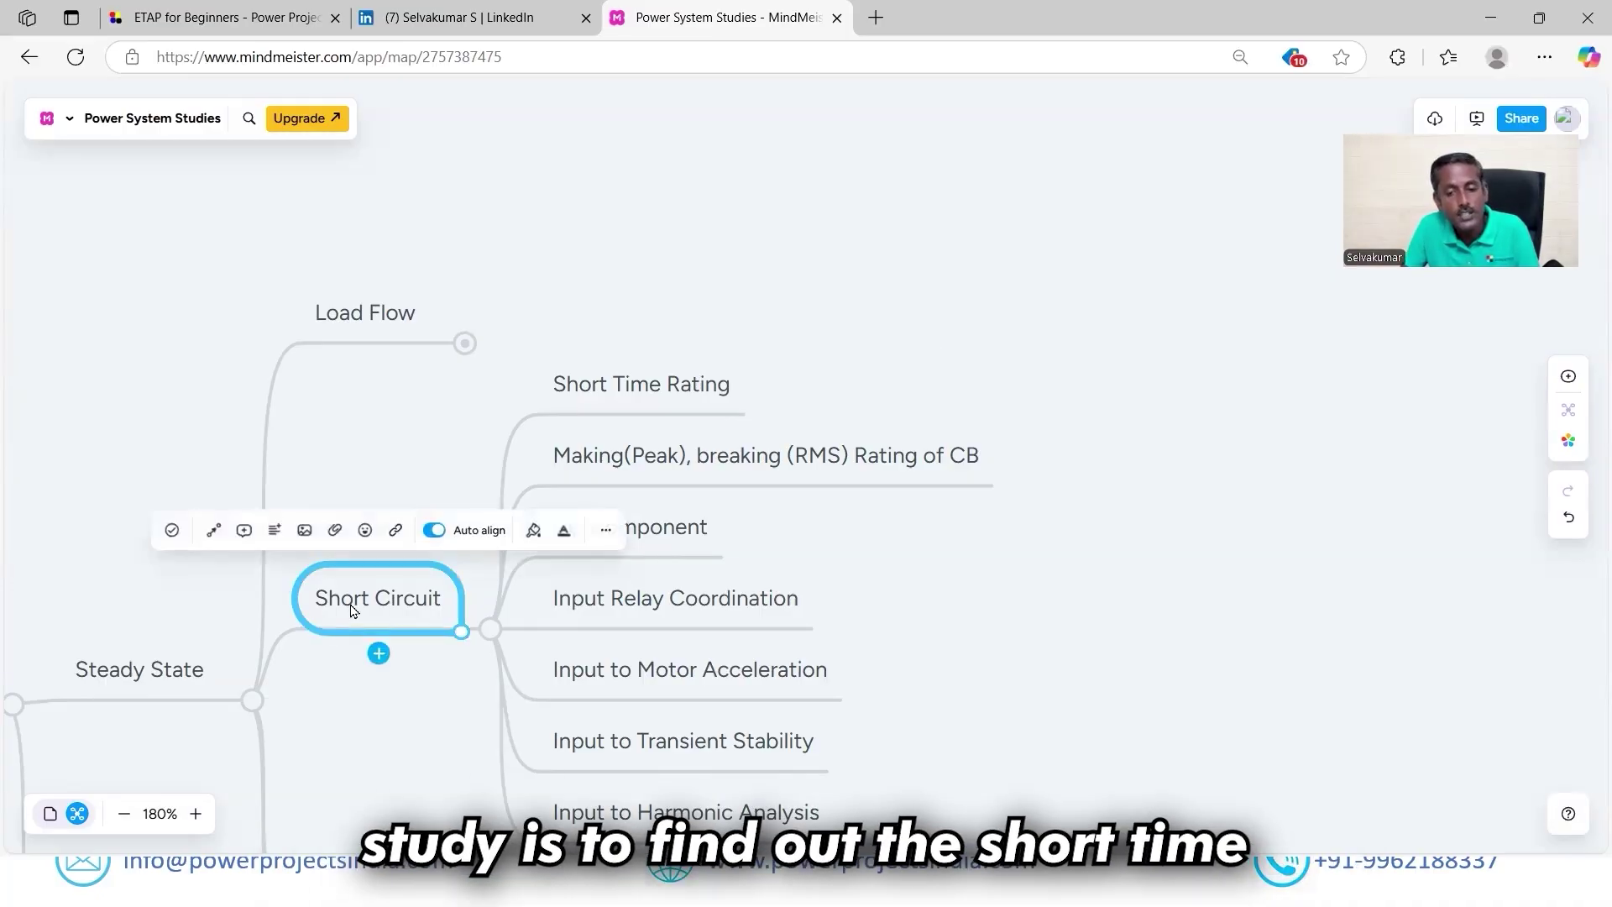
pyautogui.click(638, 384)
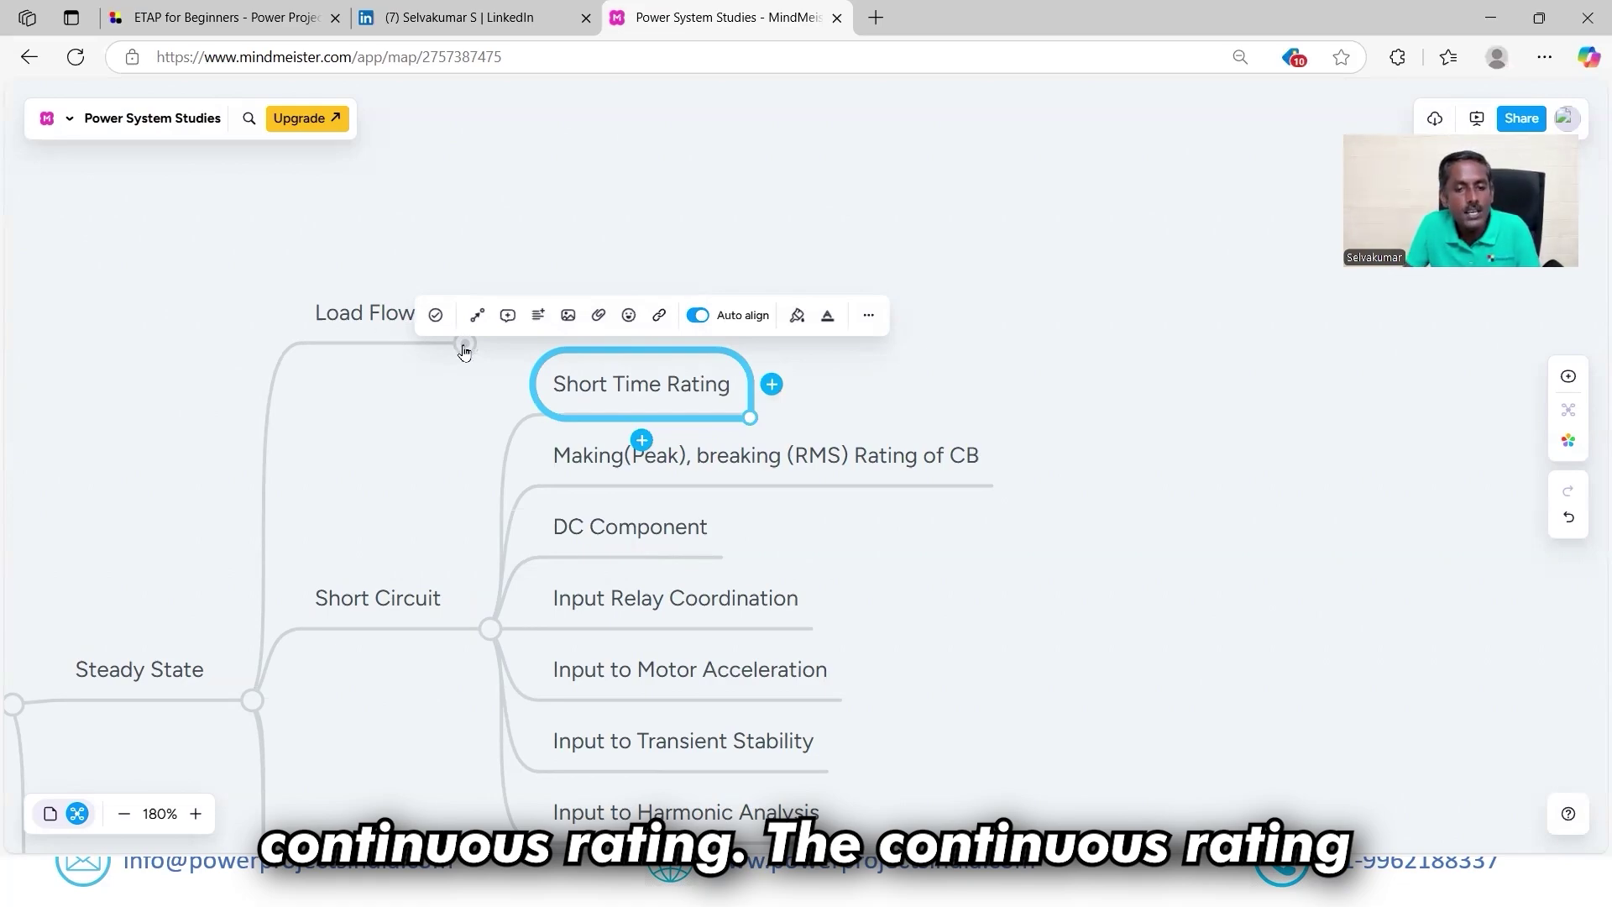
# Scroll the map, then reselect and deselect the Short Time Rating item
pyautogui.scroll(6, 464, 353)
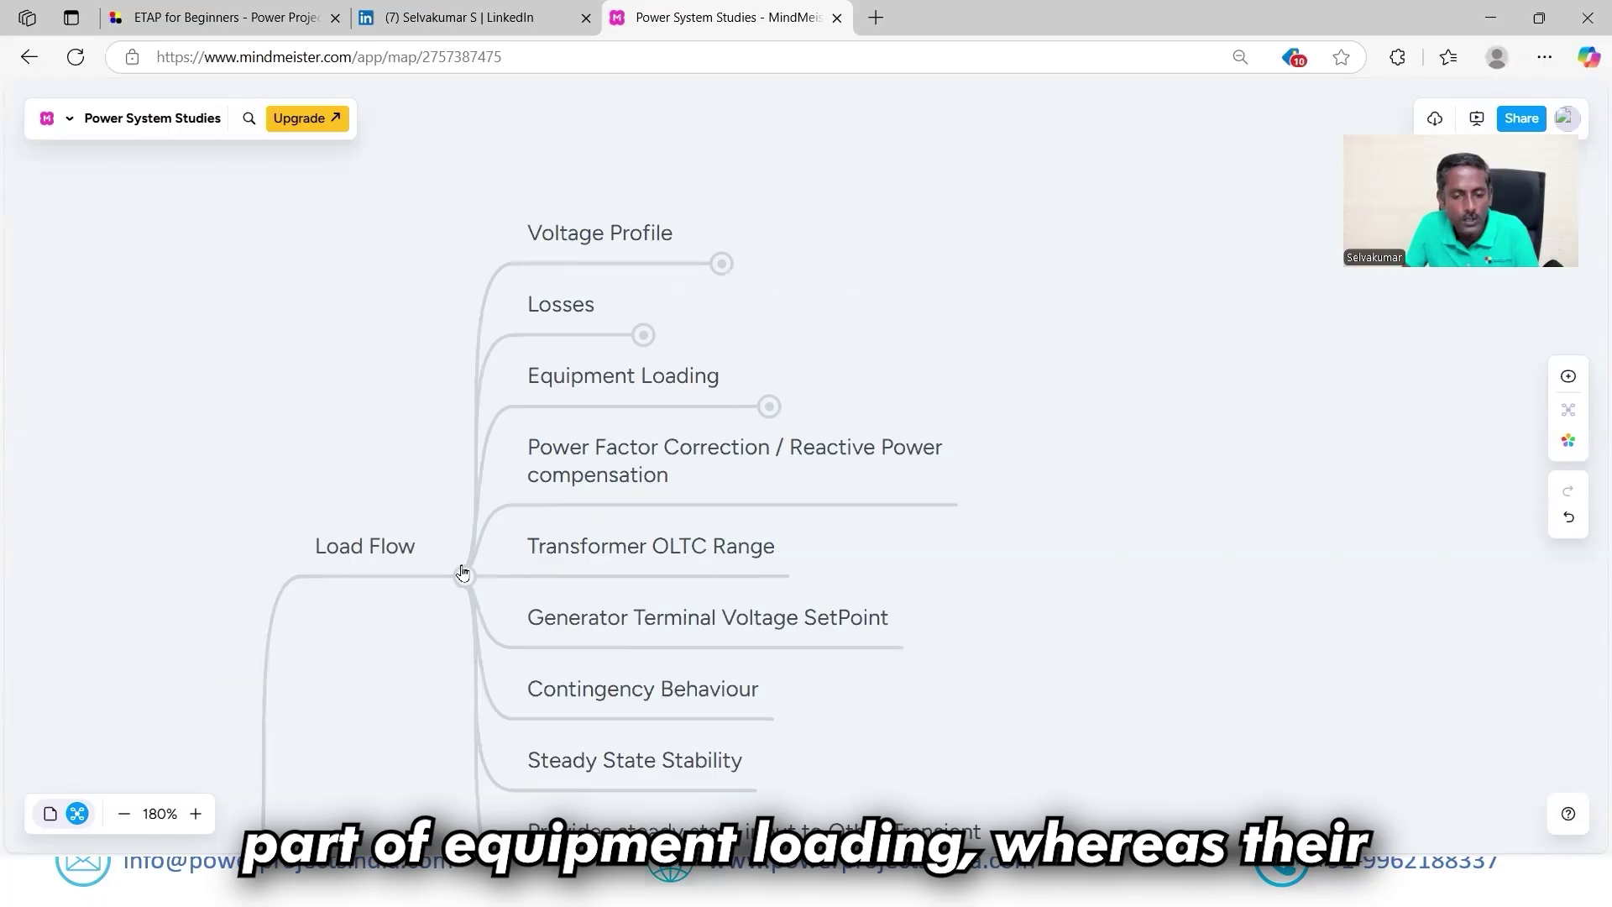
pyautogui.scroll(-3, 461, 569)
pyautogui.scroll(-3, 363, 513)
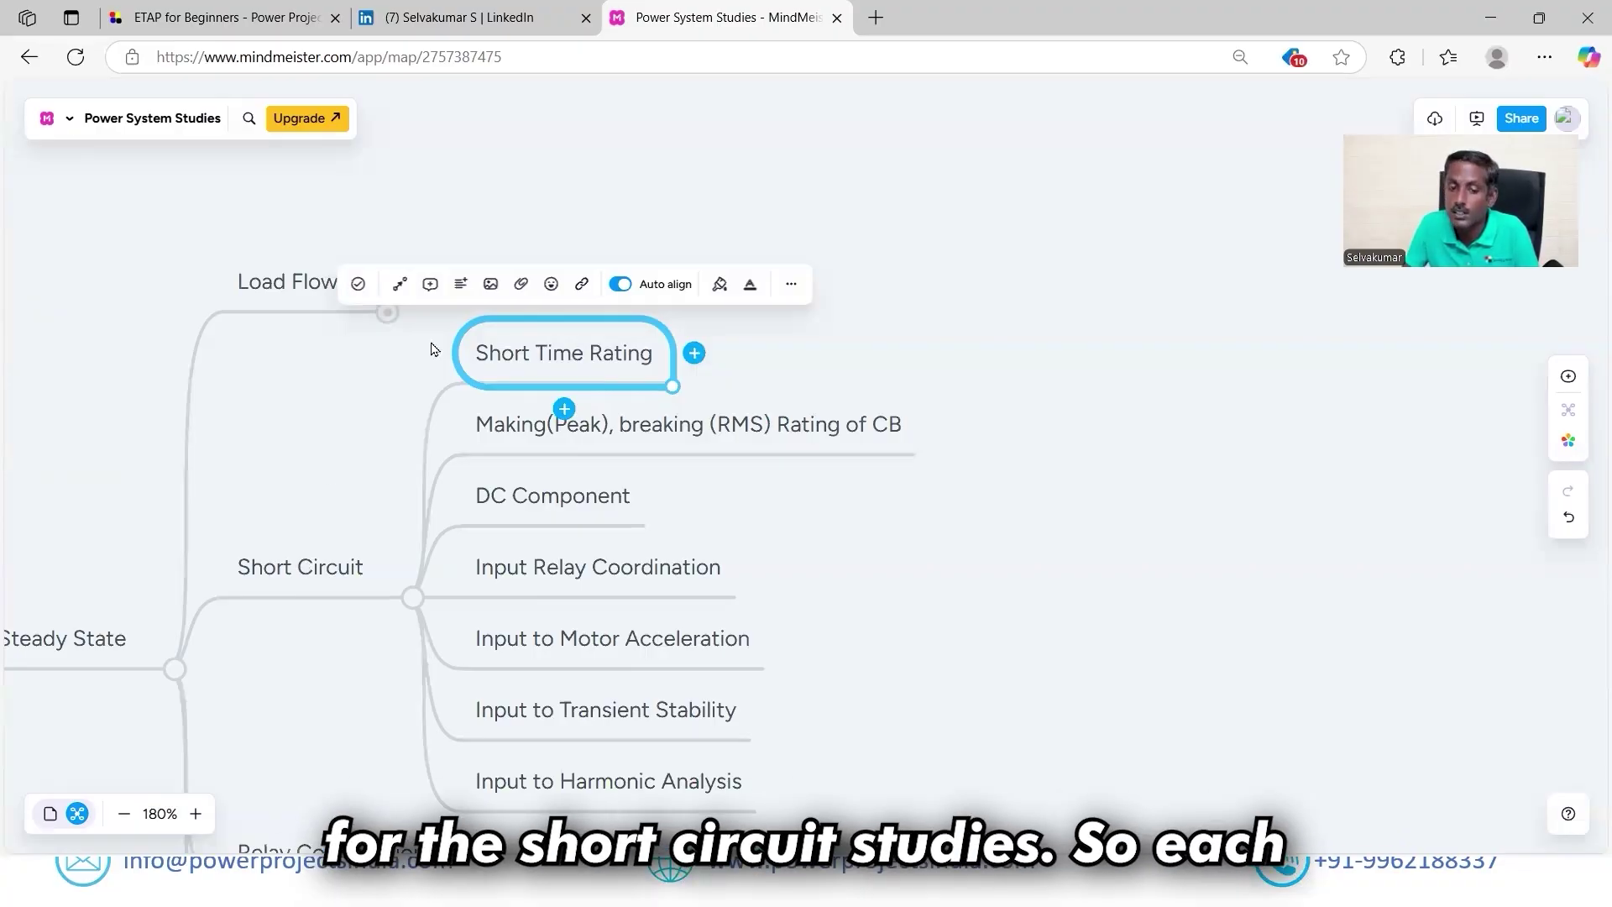
pyautogui.click(317, 417)
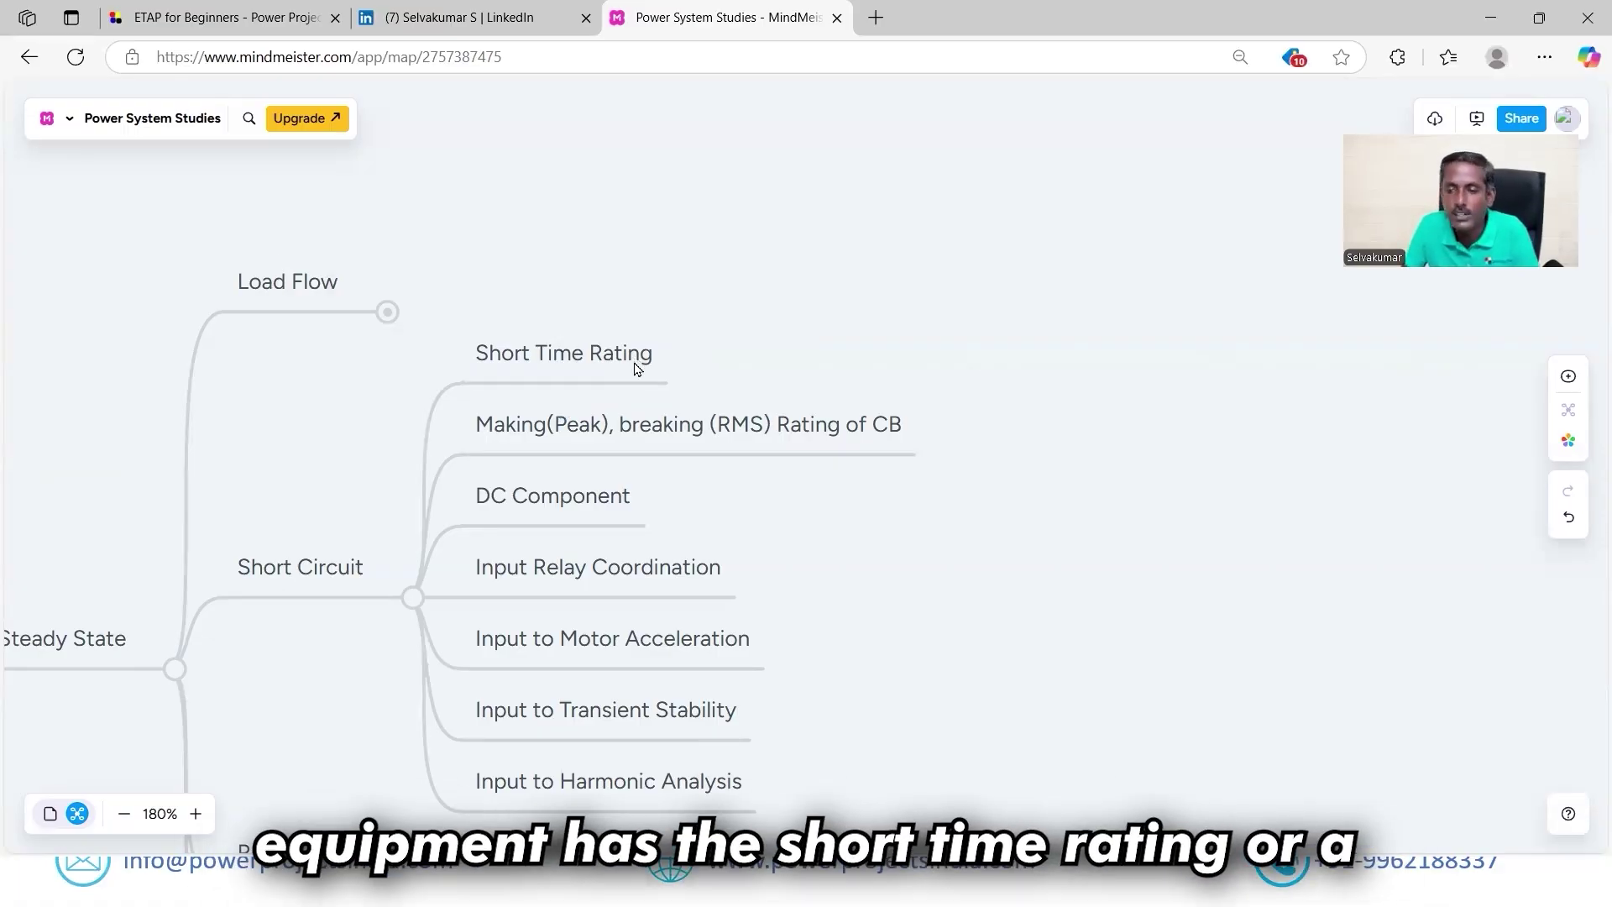
pyautogui.click(574, 367)
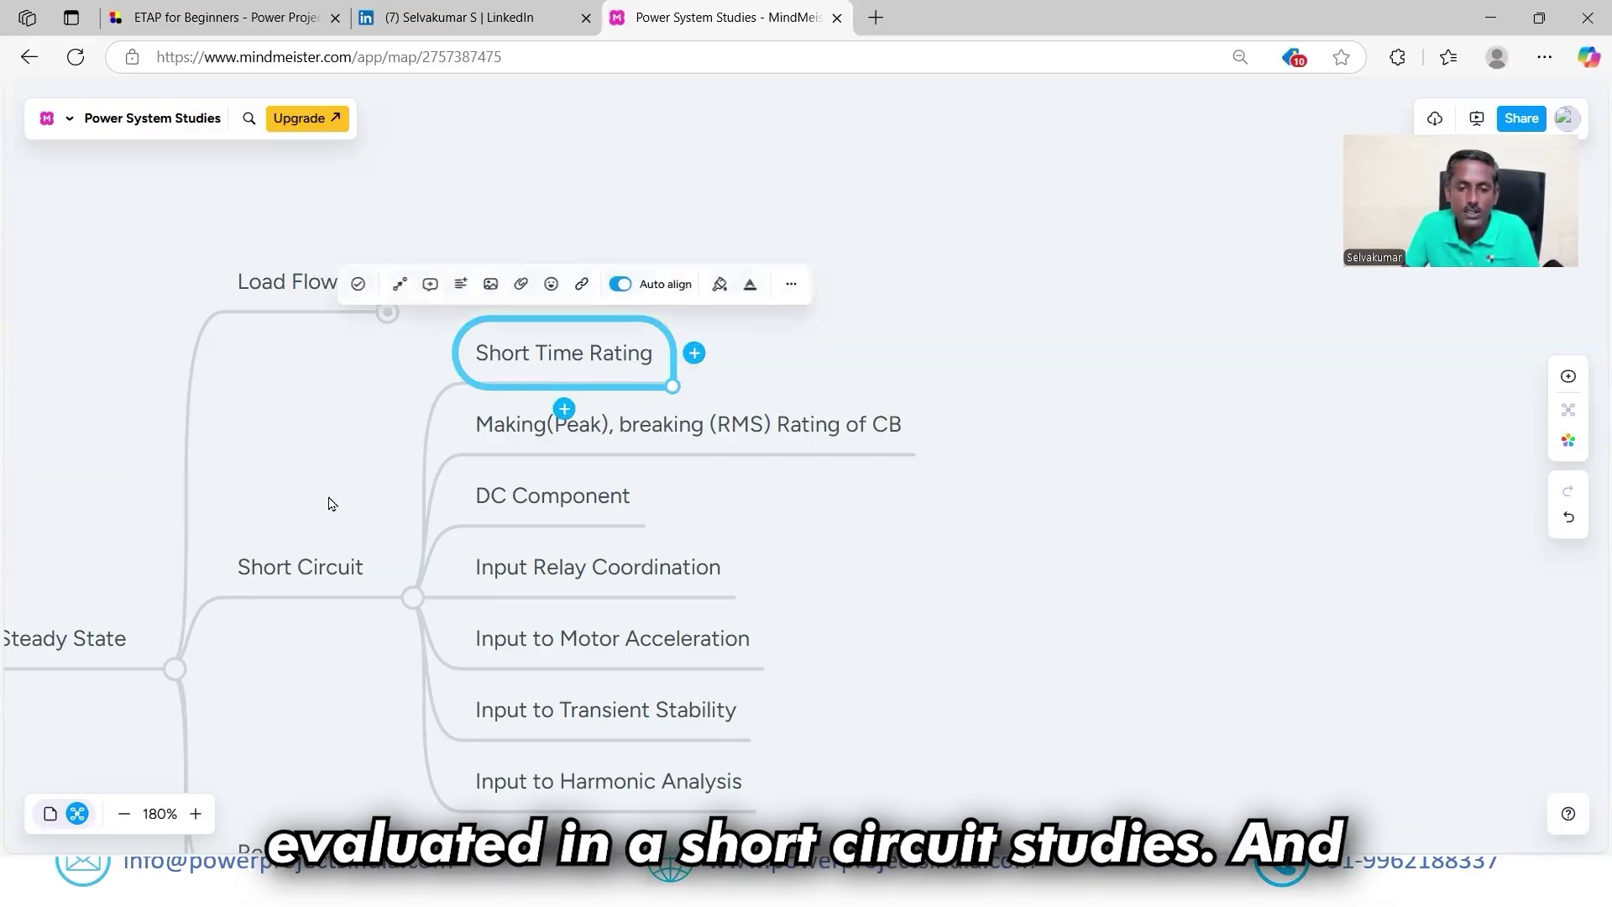
pyautogui.press('Escape')
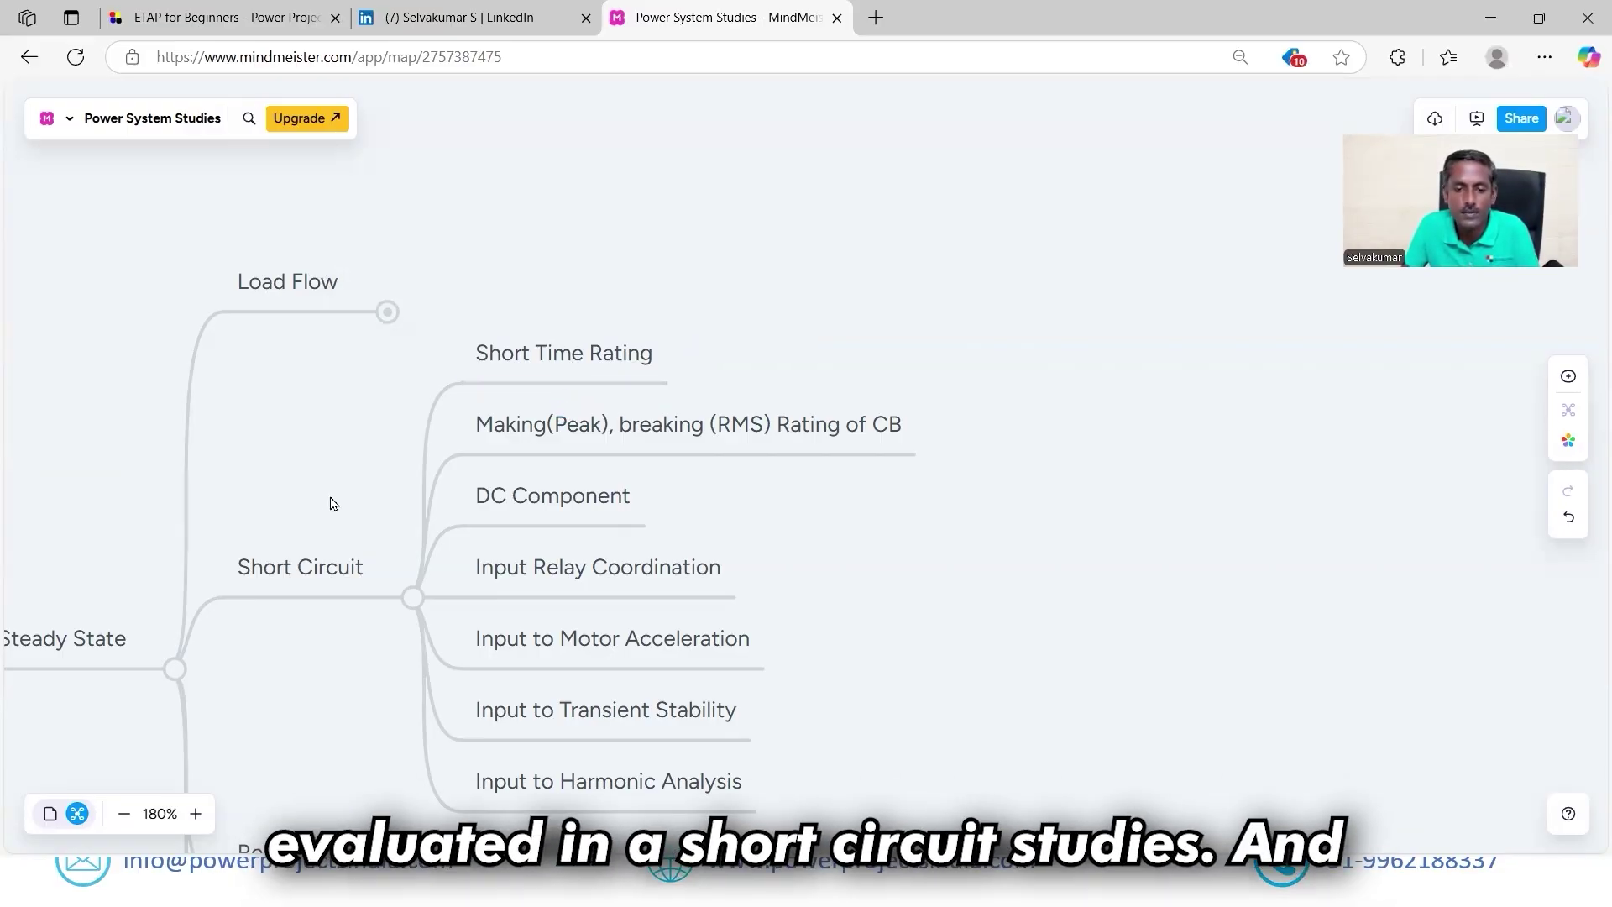
# Select and deselect the circuit-breaker making and breaking rating item, then Short Time Rating
pyautogui.click(658, 429)
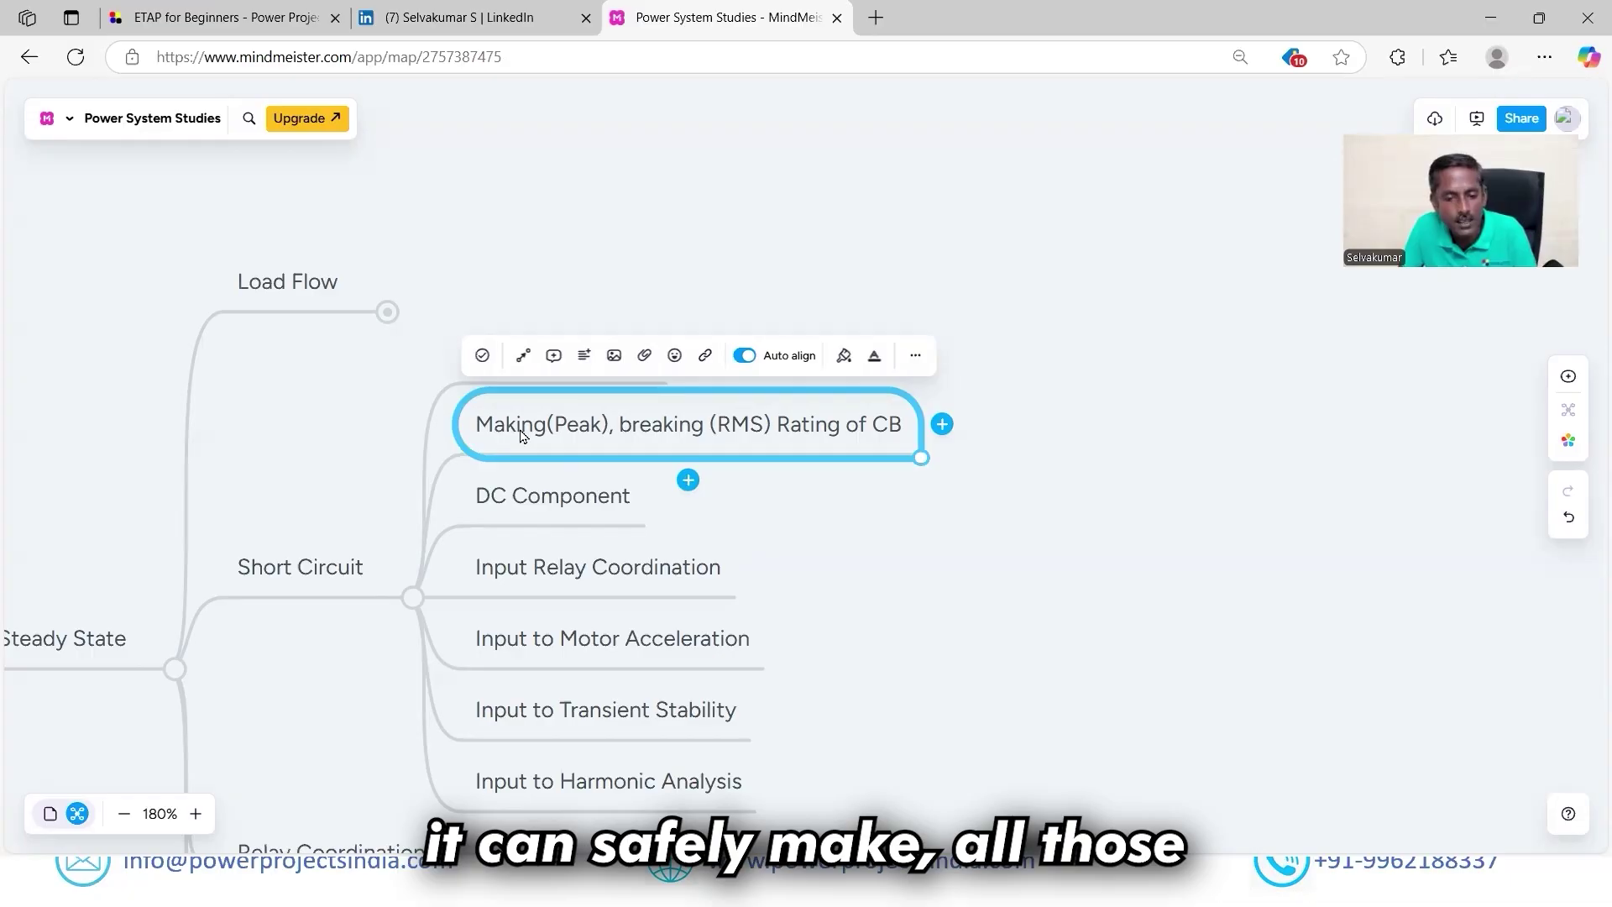
pyautogui.click(325, 421)
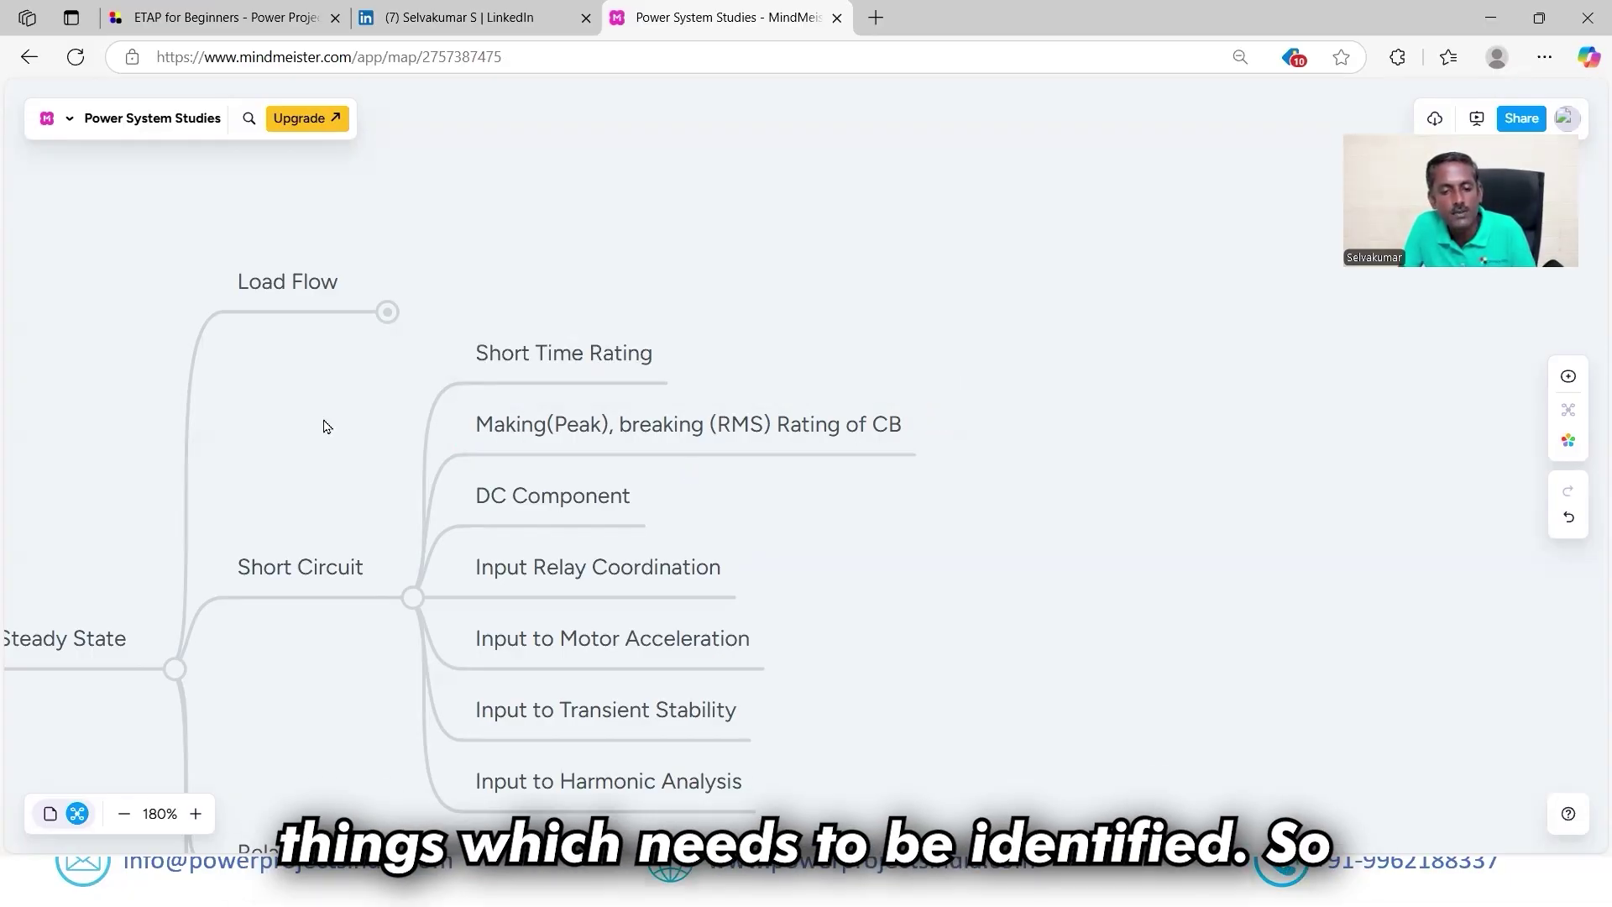
pyautogui.click(649, 439)
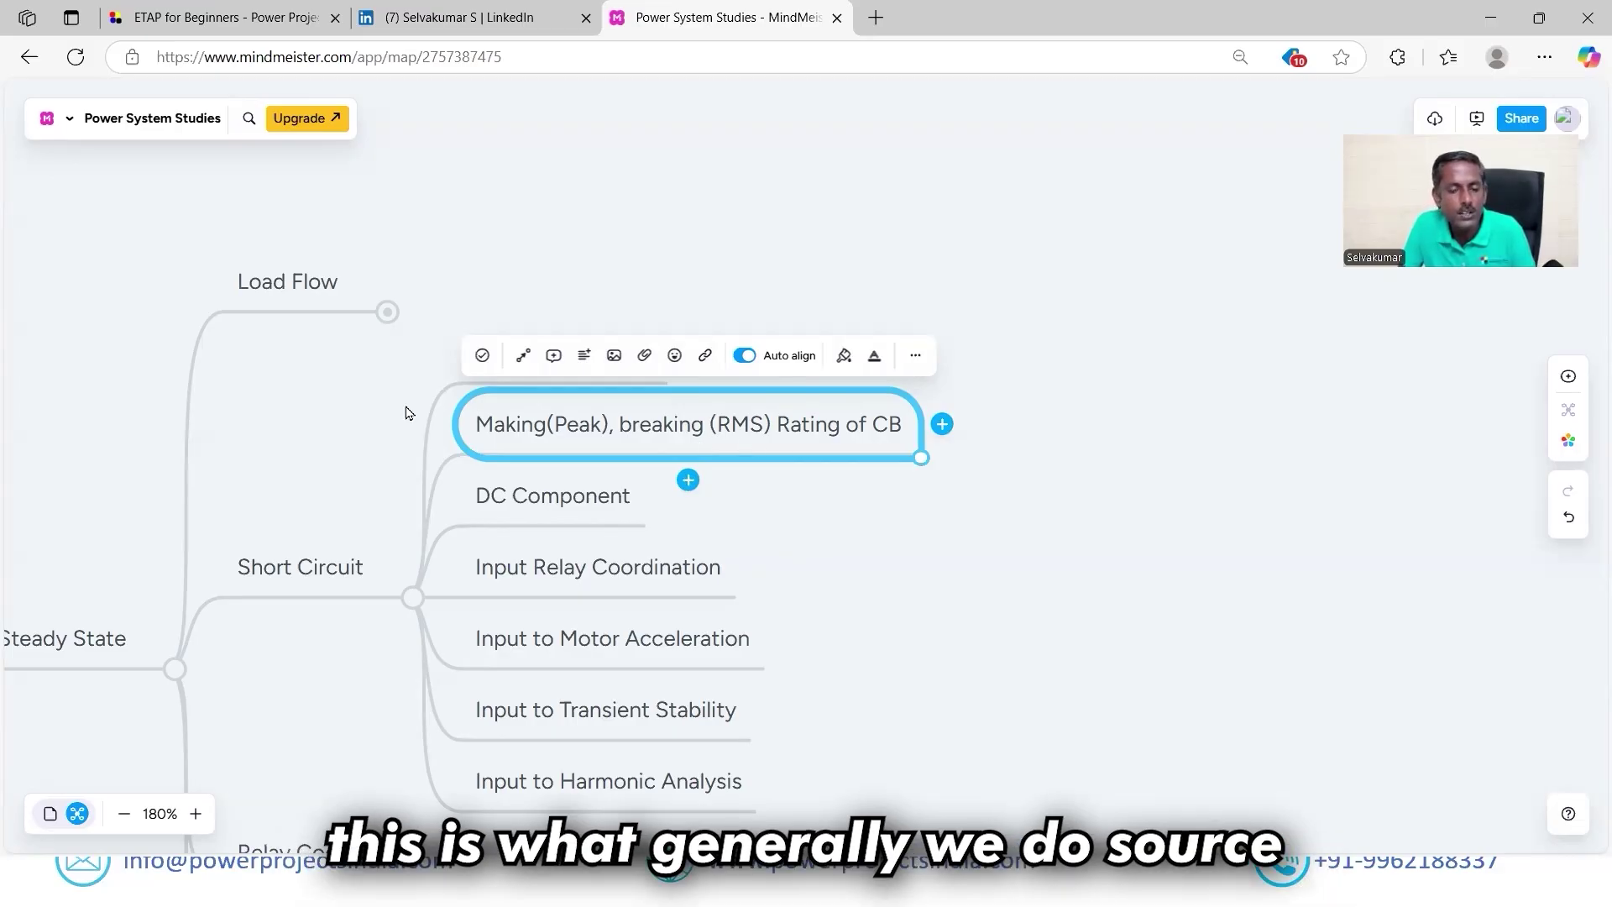
pyautogui.click(366, 400)
pyautogui.click(511, 368)
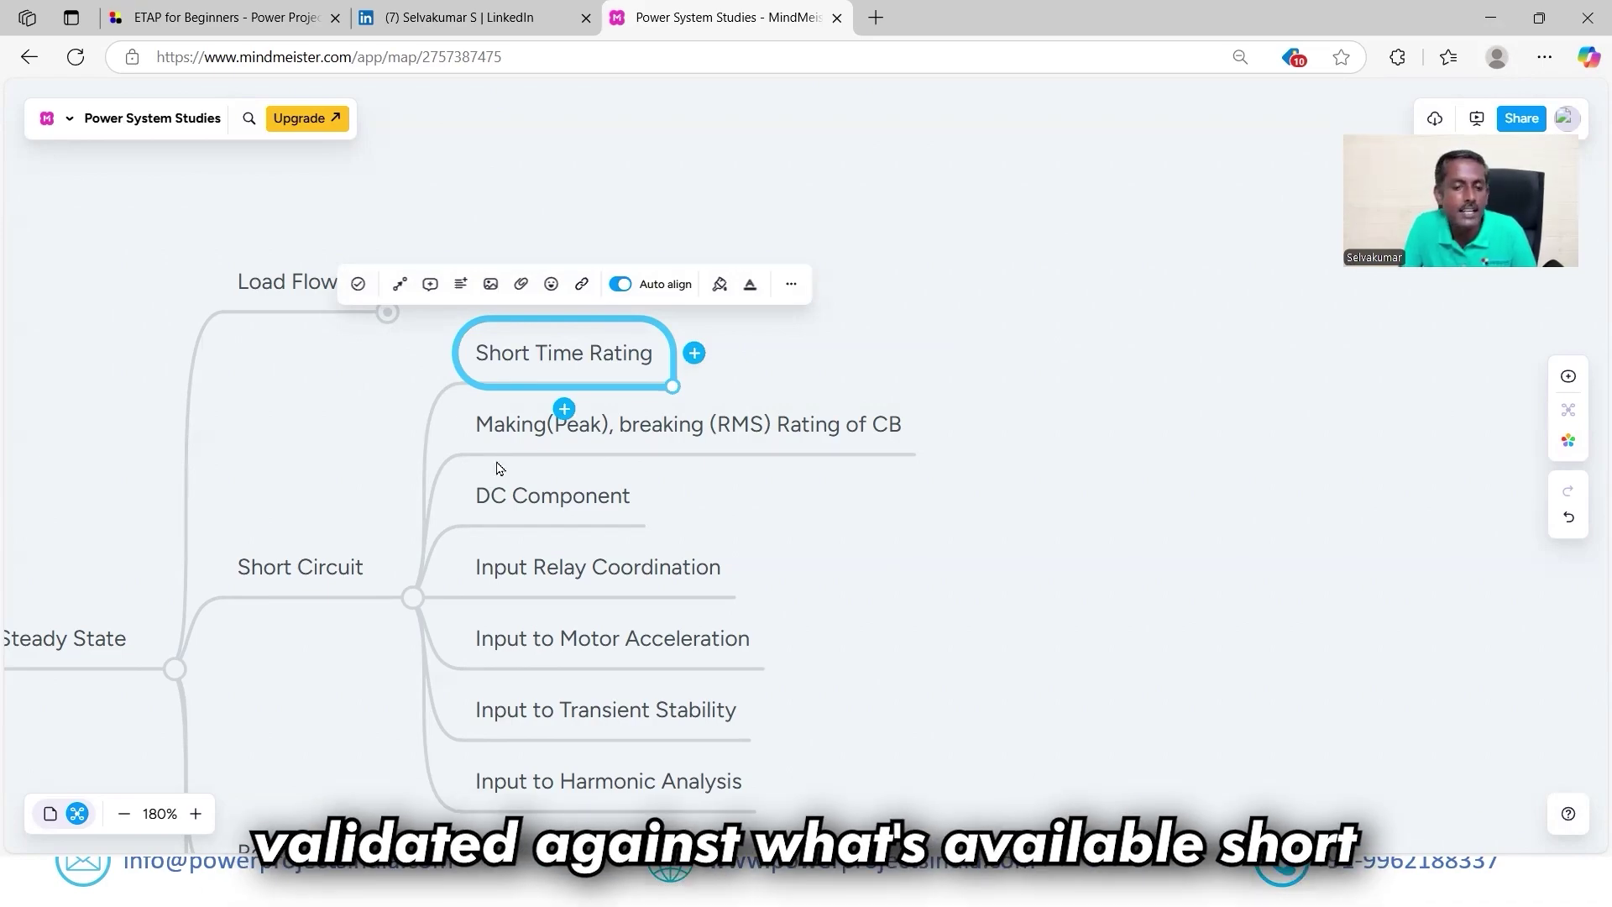
# Step through the Short Circuit, Short Time Rating, breaker rating and DC Component items
pyautogui.click(309, 577)
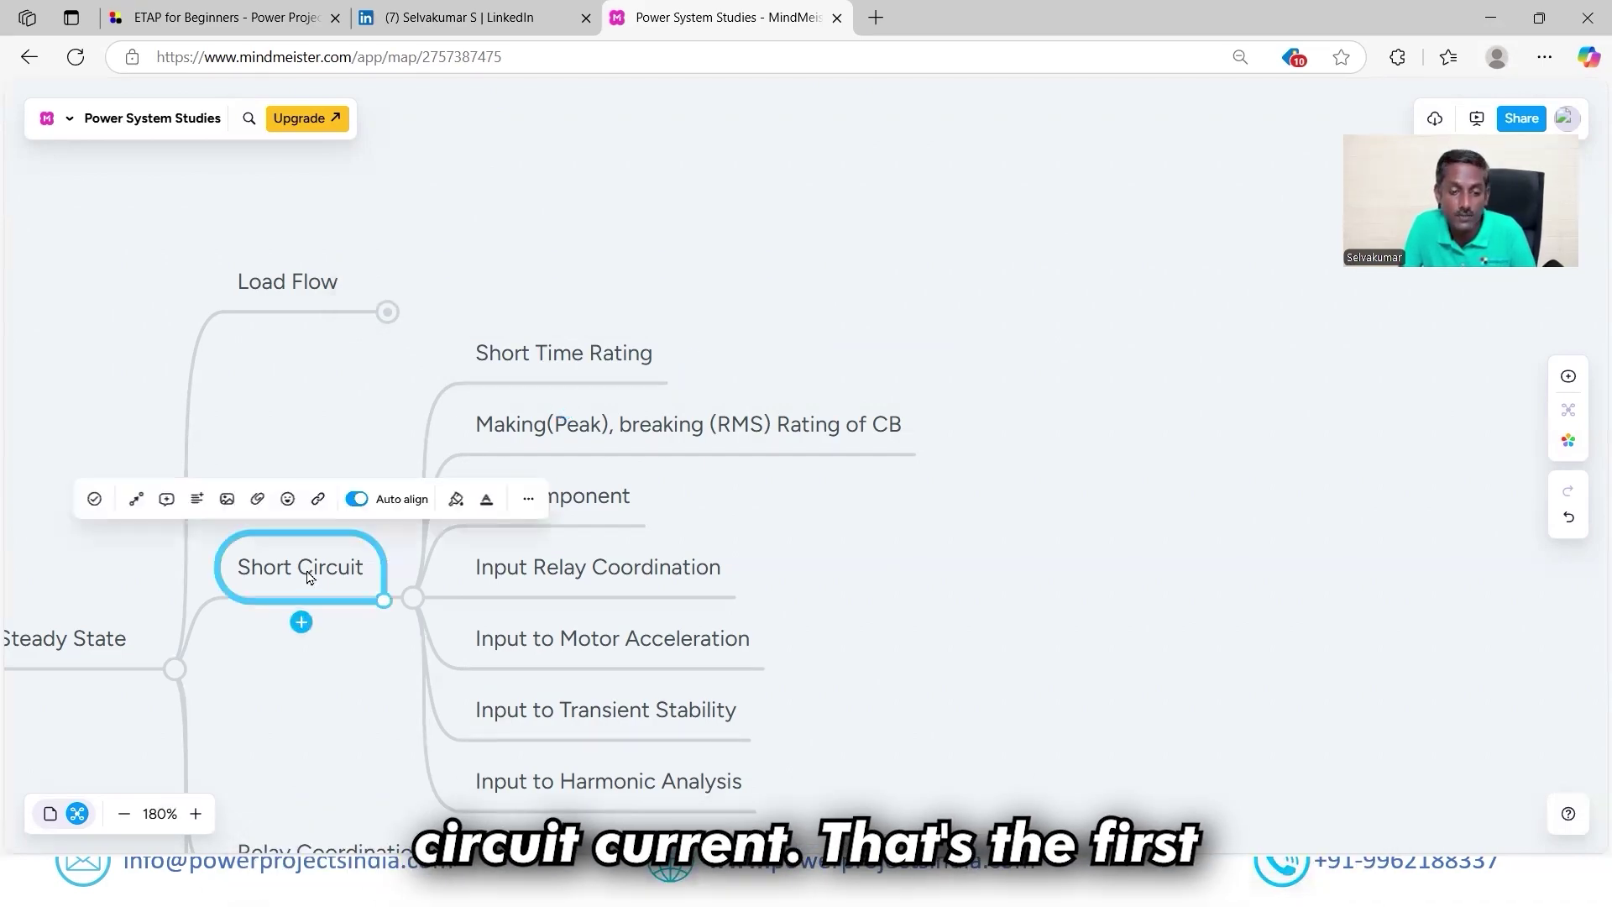
pyautogui.click(546, 370)
pyautogui.click(520, 438)
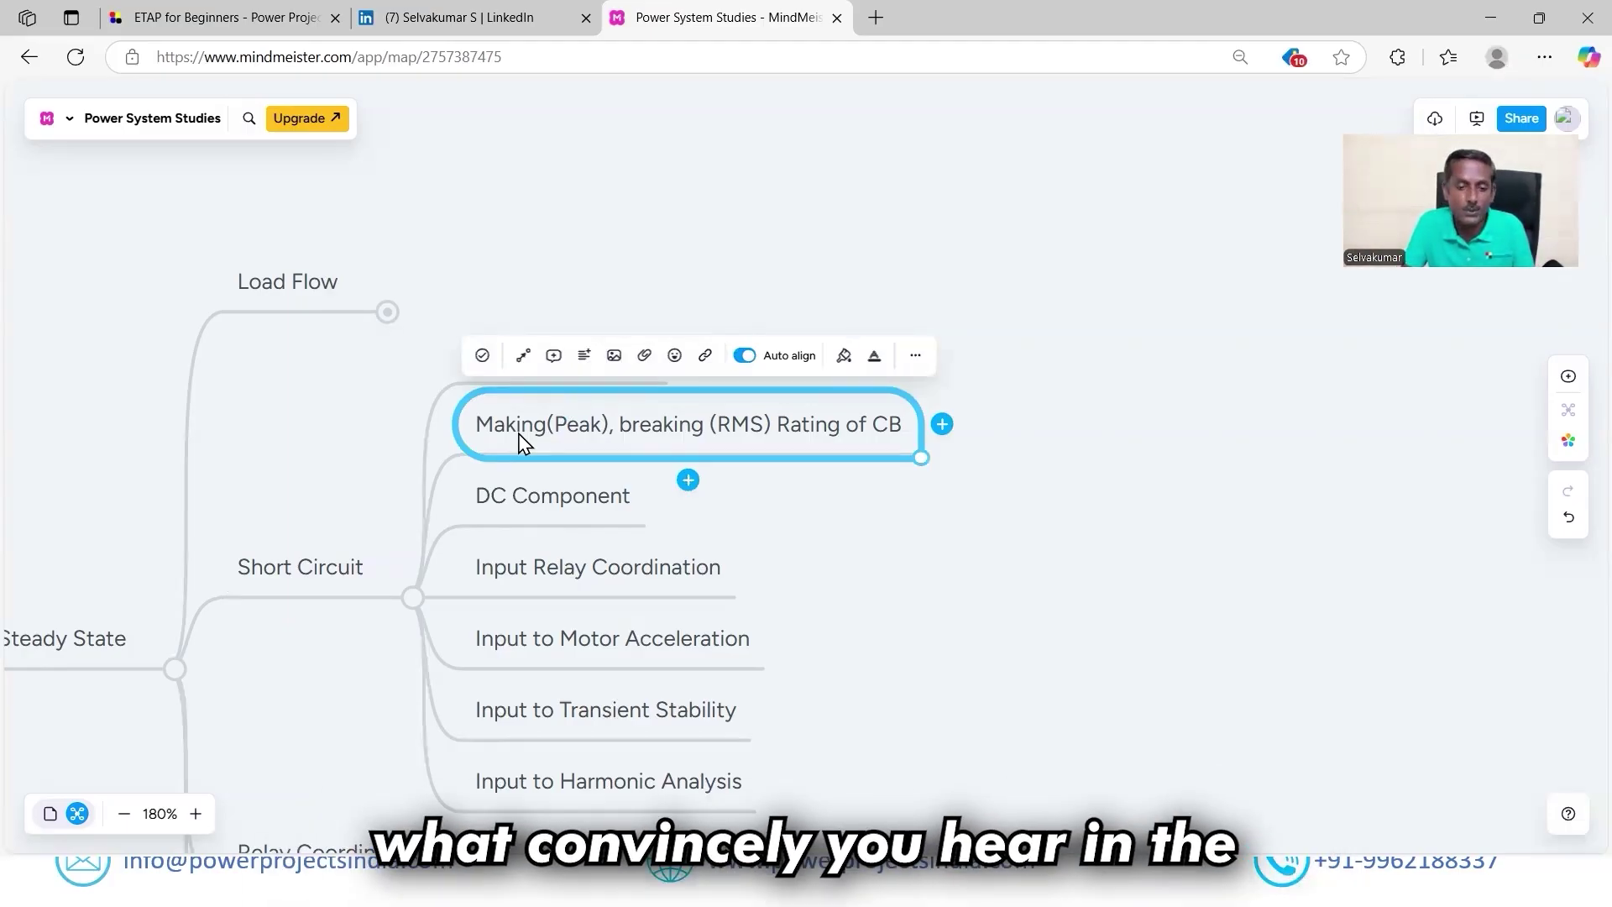
pyautogui.click(536, 508)
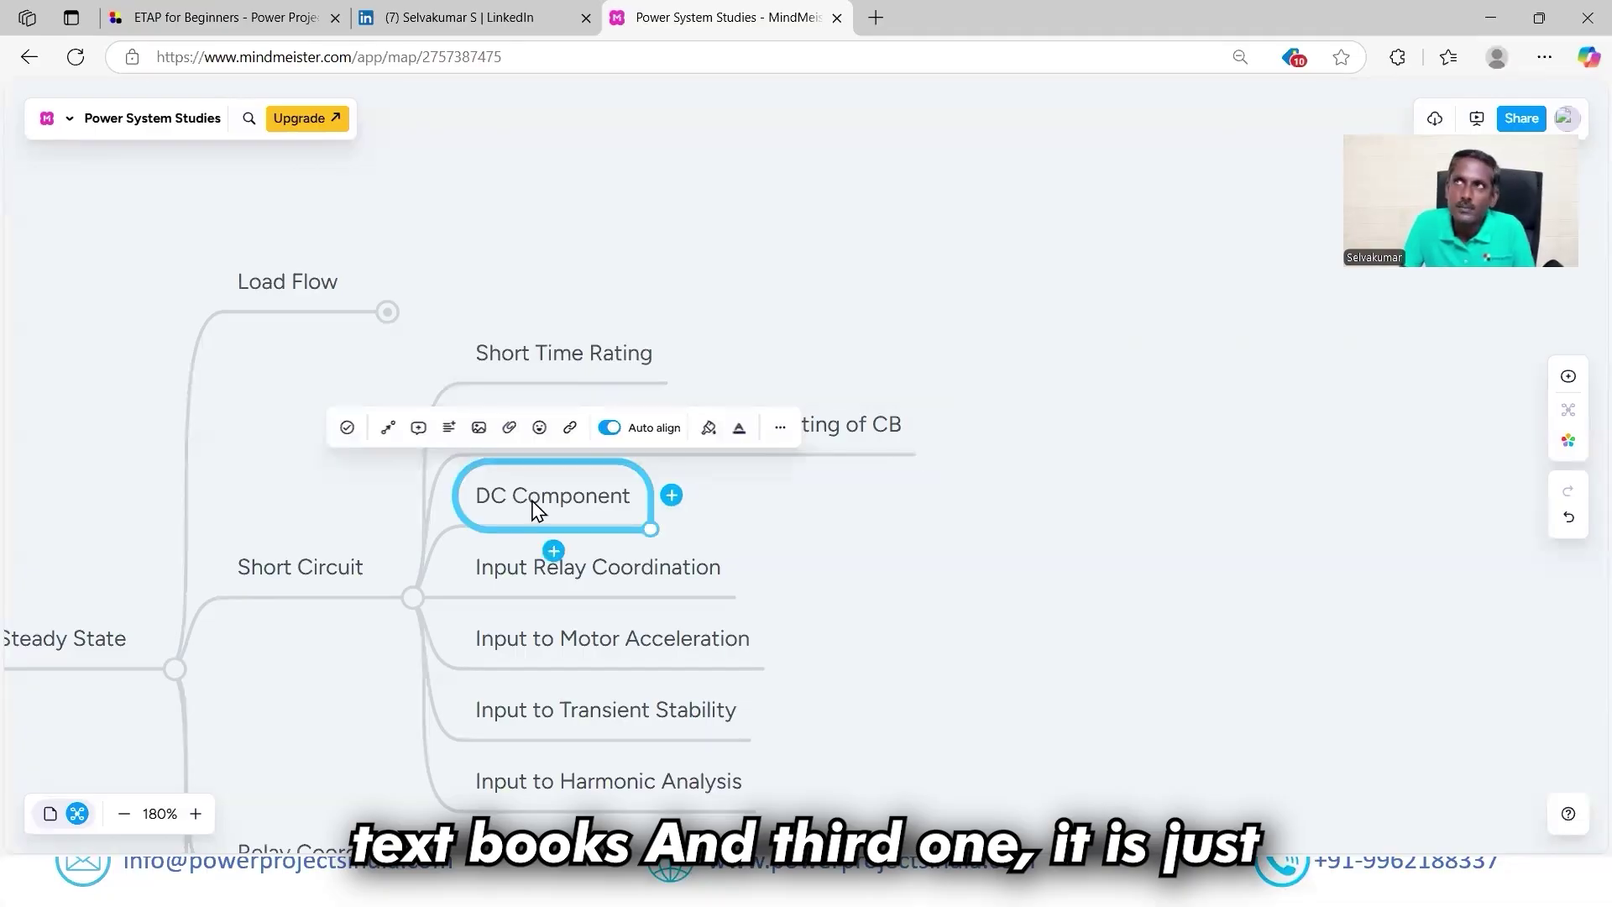
pyautogui.click(992, 497)
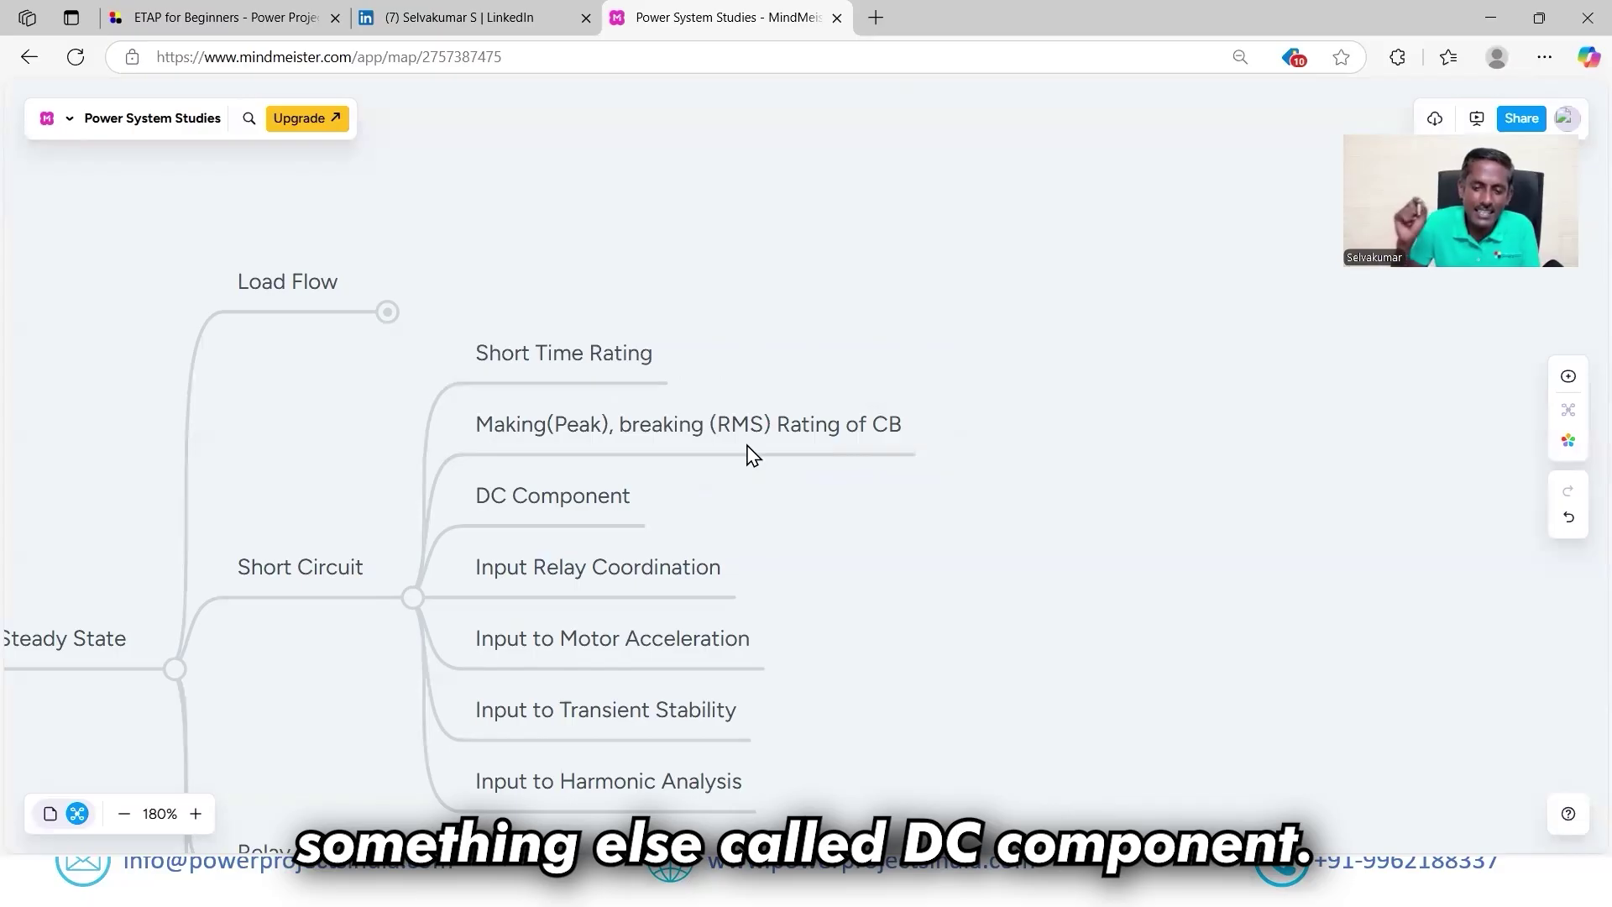
pyautogui.click(567, 502)
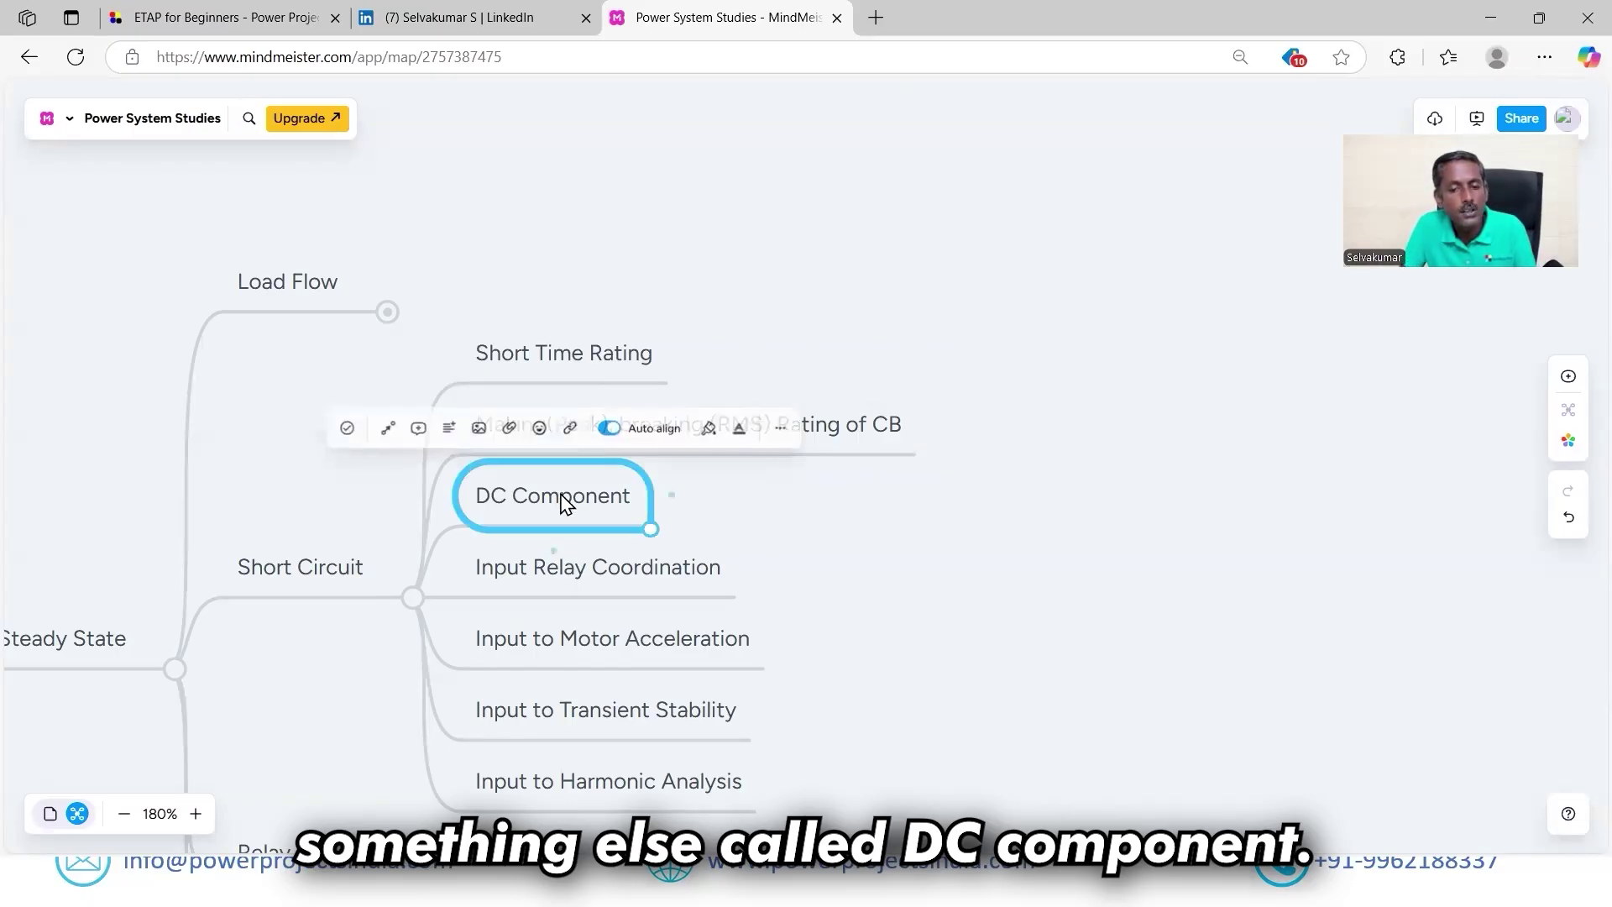
pyautogui.click(1121, 514)
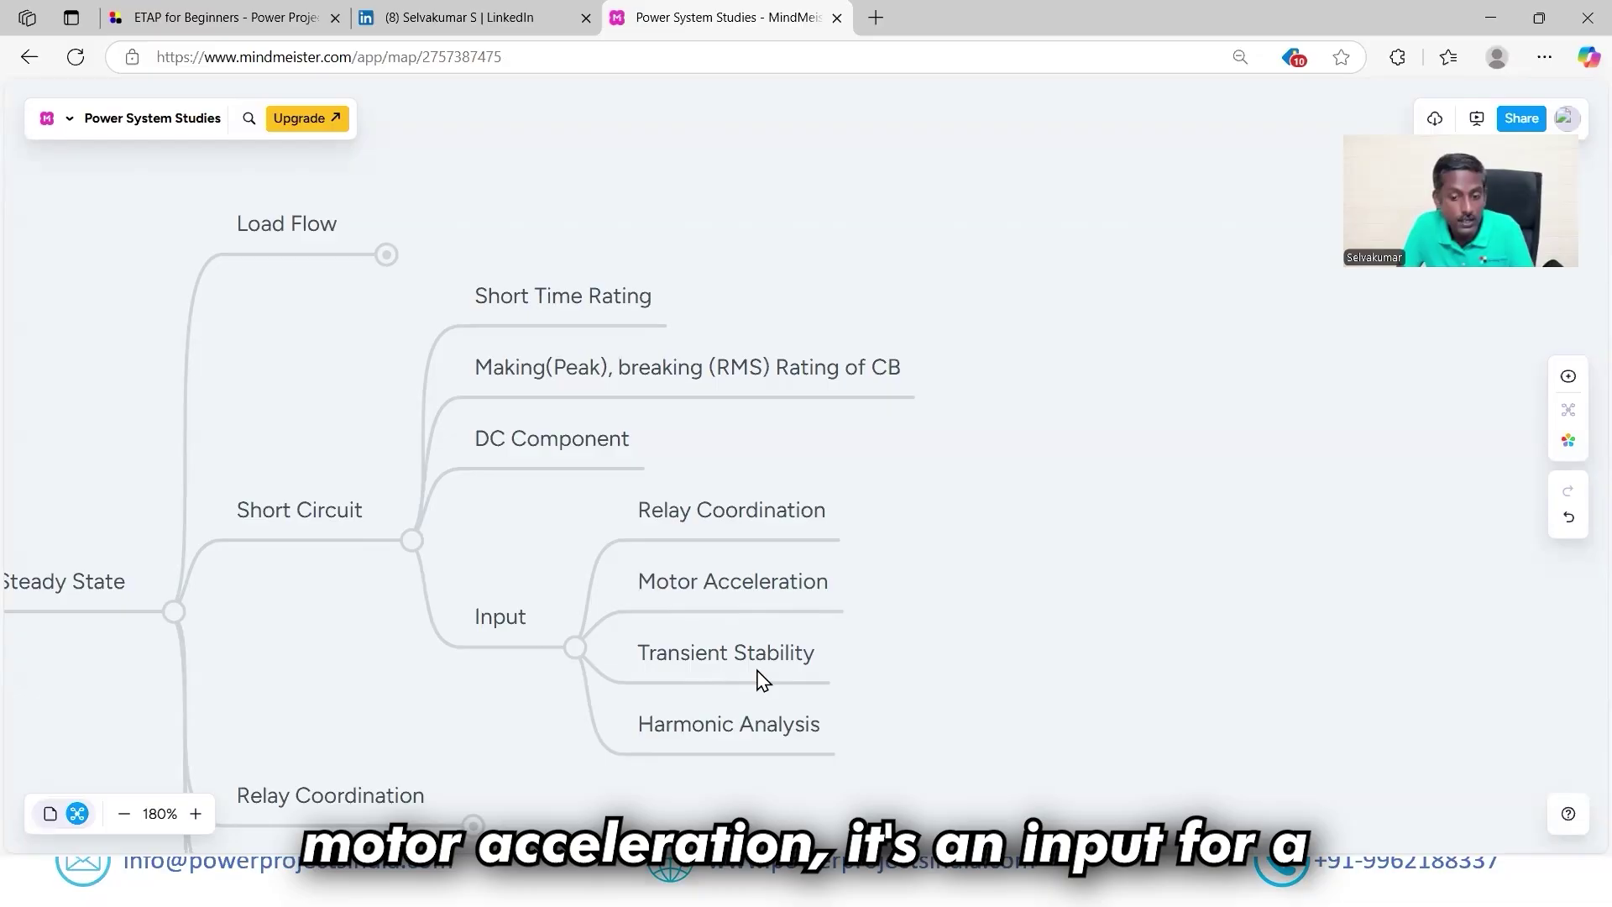
# Add an 'Arc flash' node below Relay Coordination in the Input group, then expand Load Flow
pyautogui.click(766, 542)
pyautogui.press('Return')
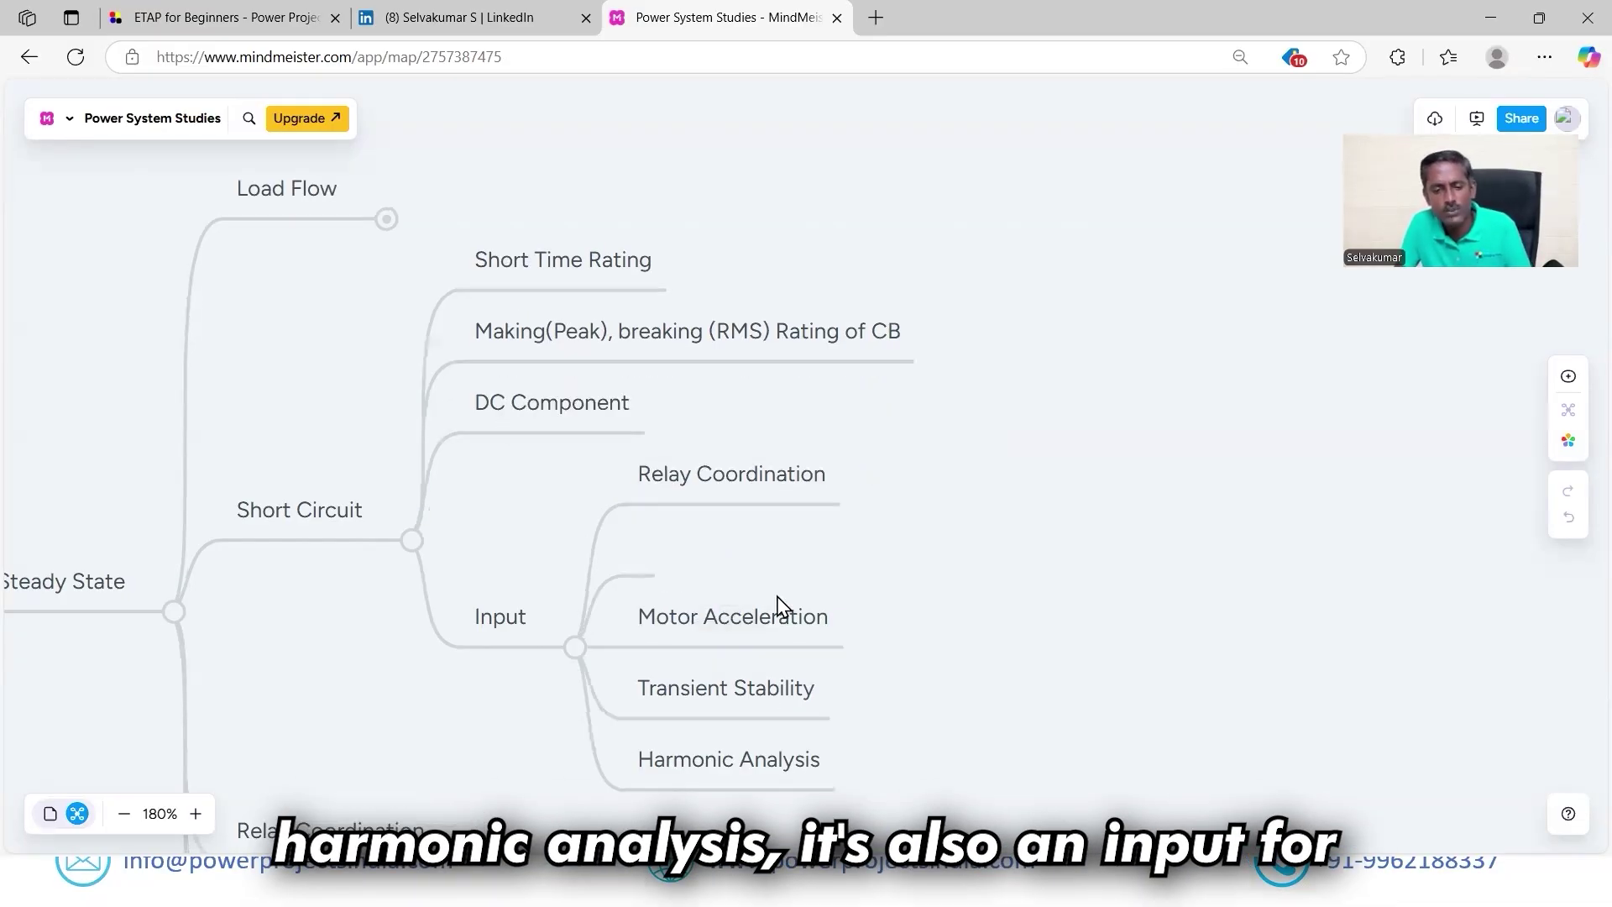
pyautogui.write('Arc flash')
pyautogui.click(386, 219)
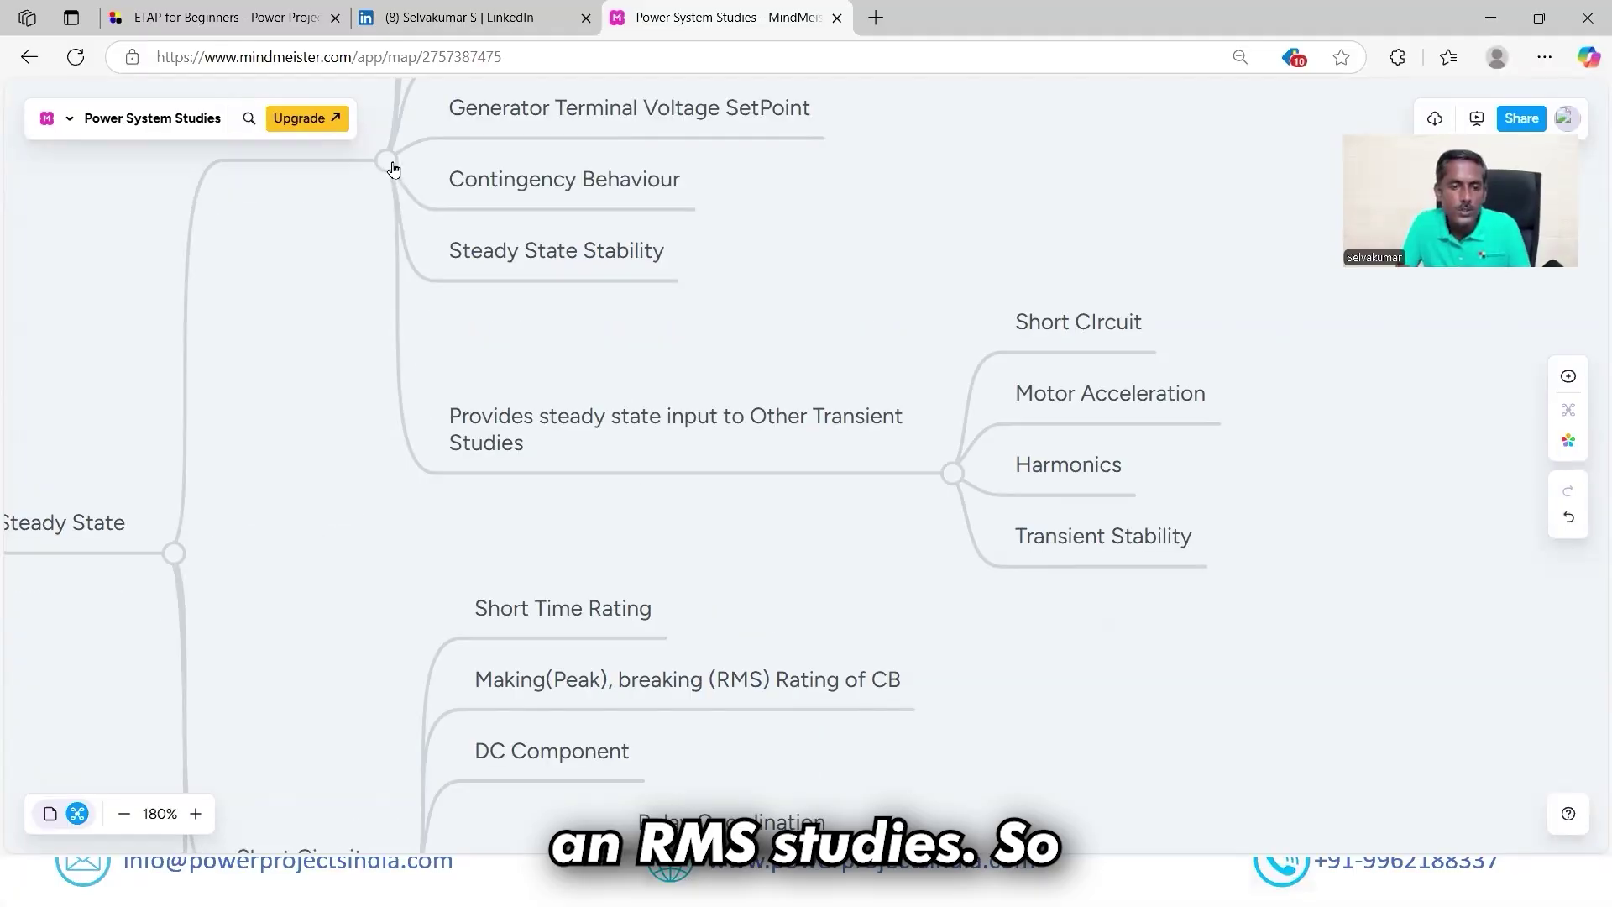
# Collapse the Load Flow, Input and Short Circuit branches under Steady State
pyautogui.click(390, 164)
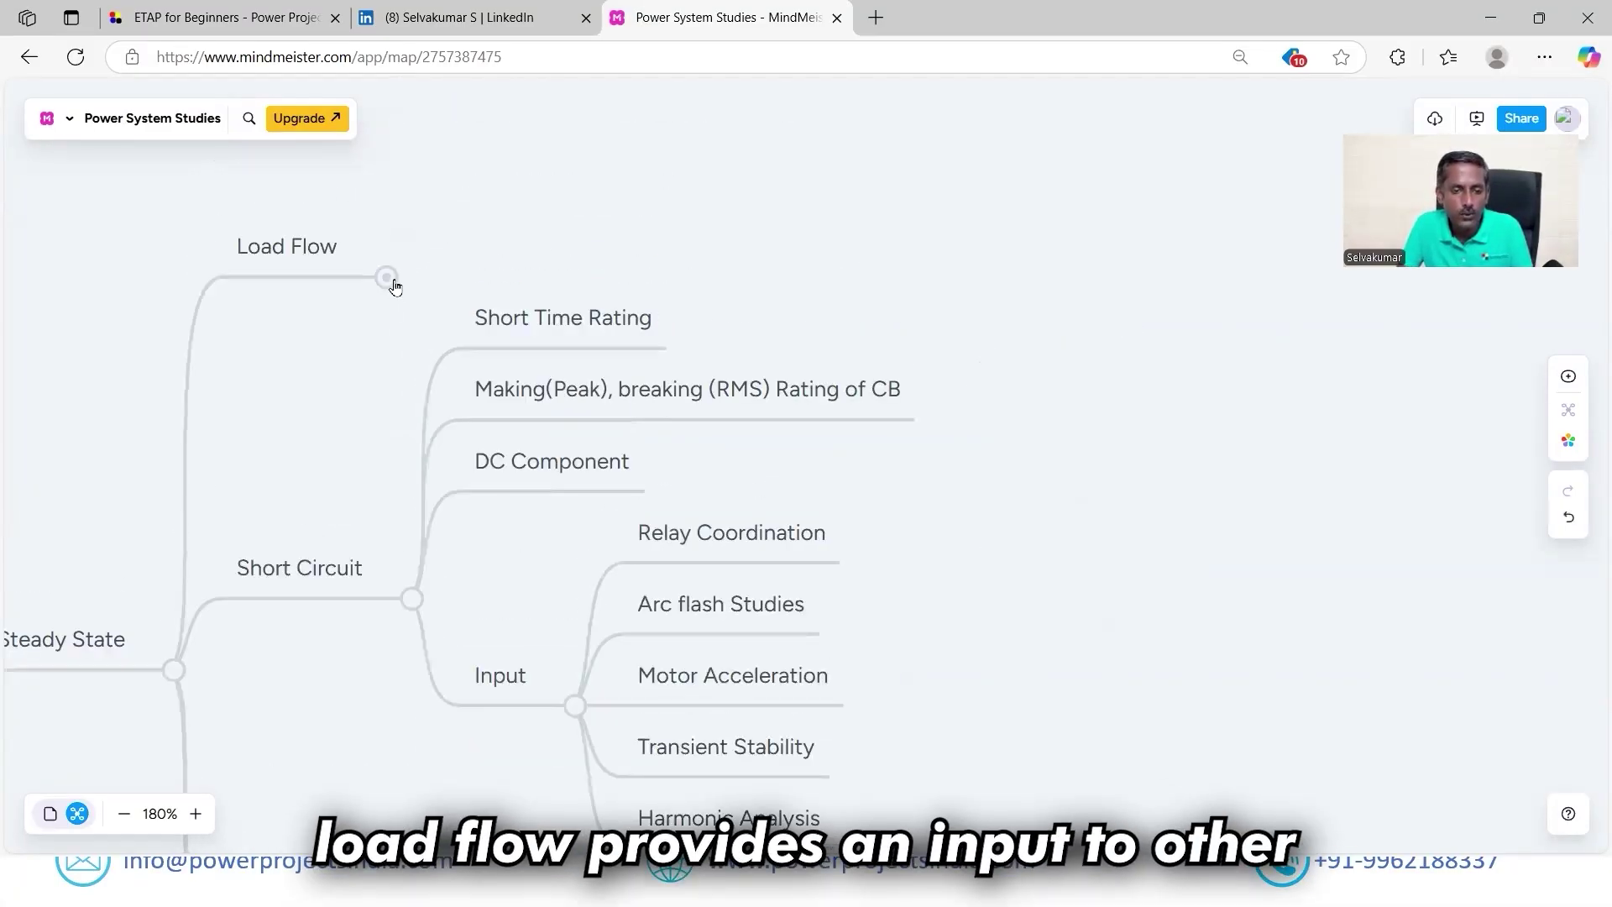
pyautogui.click(389, 280)
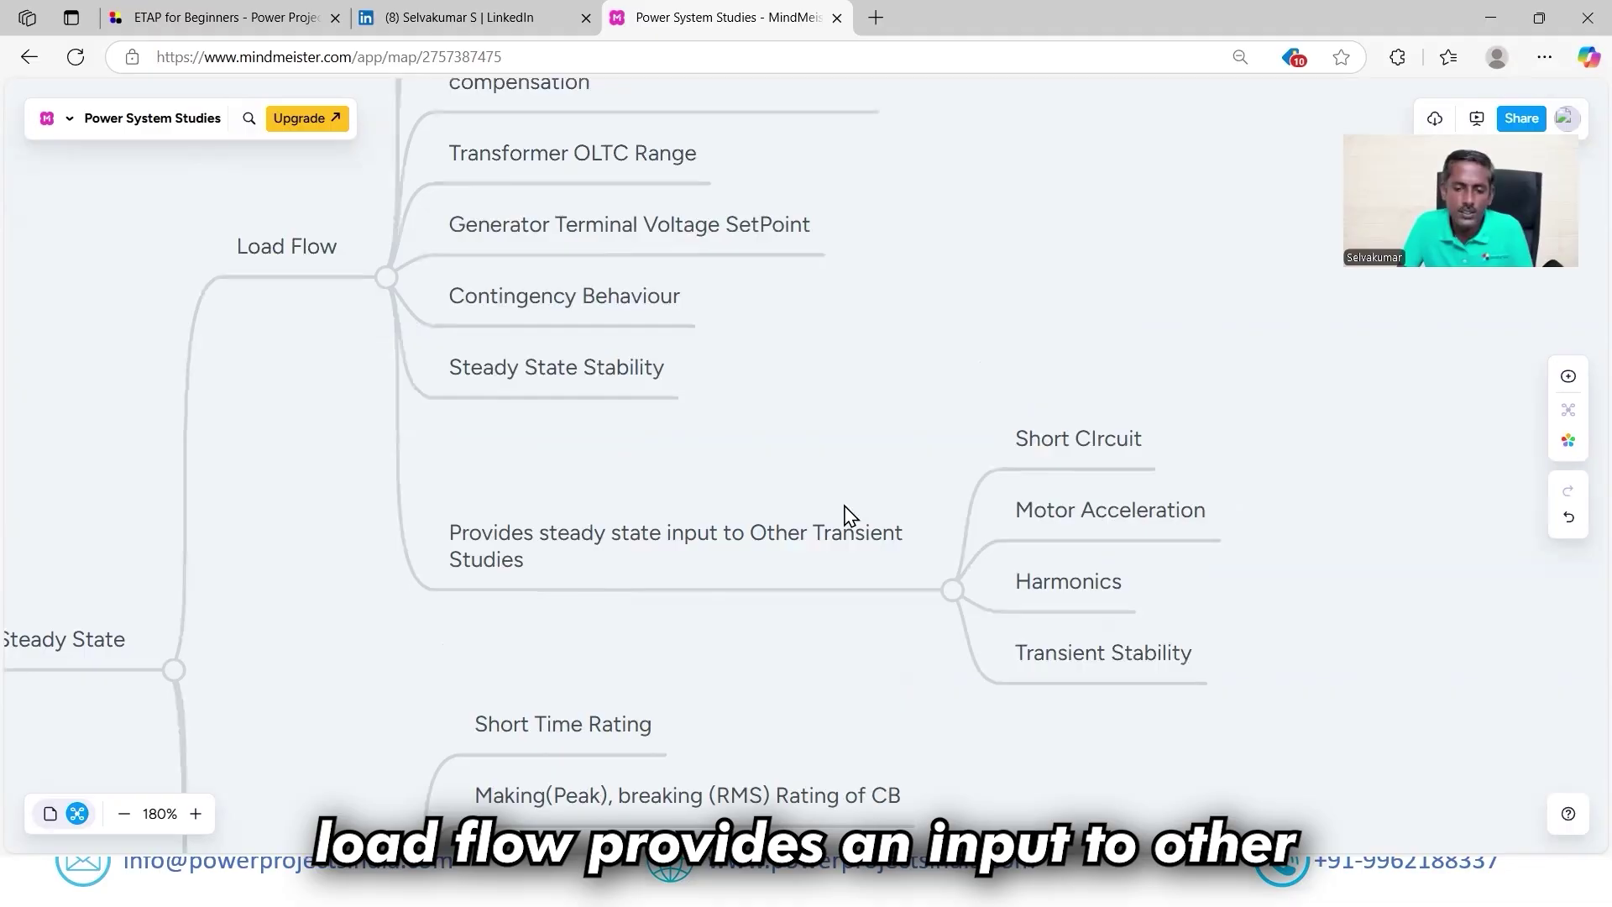
pyautogui.scroll(-2, 794, 511)
pyautogui.click(388, 164)
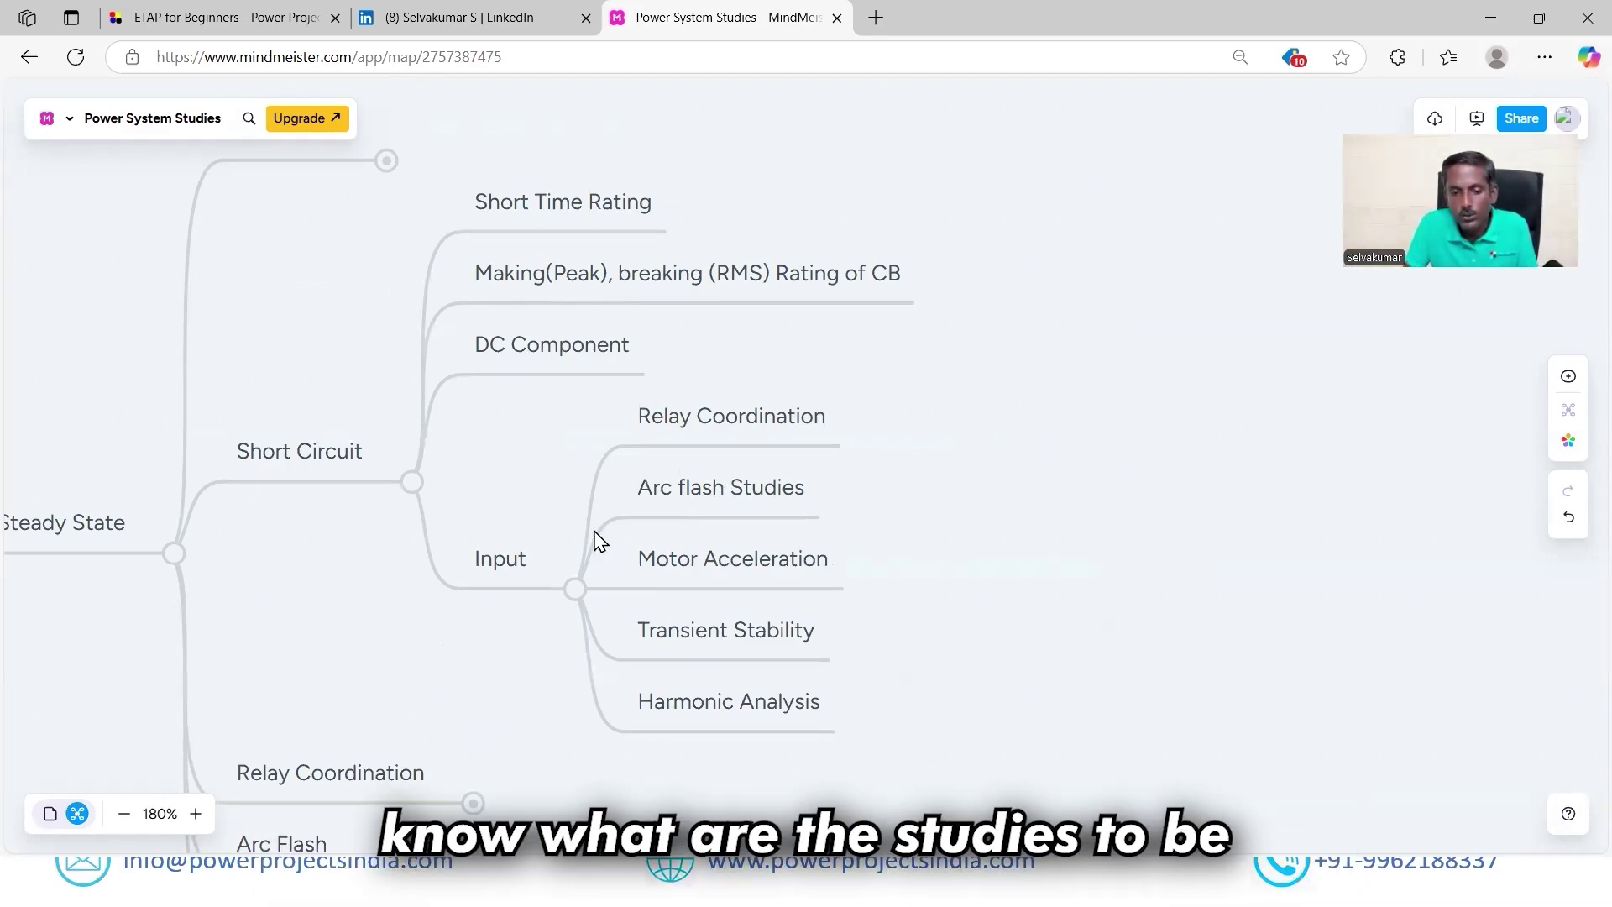
pyautogui.click(576, 589)
pyautogui.click(412, 483)
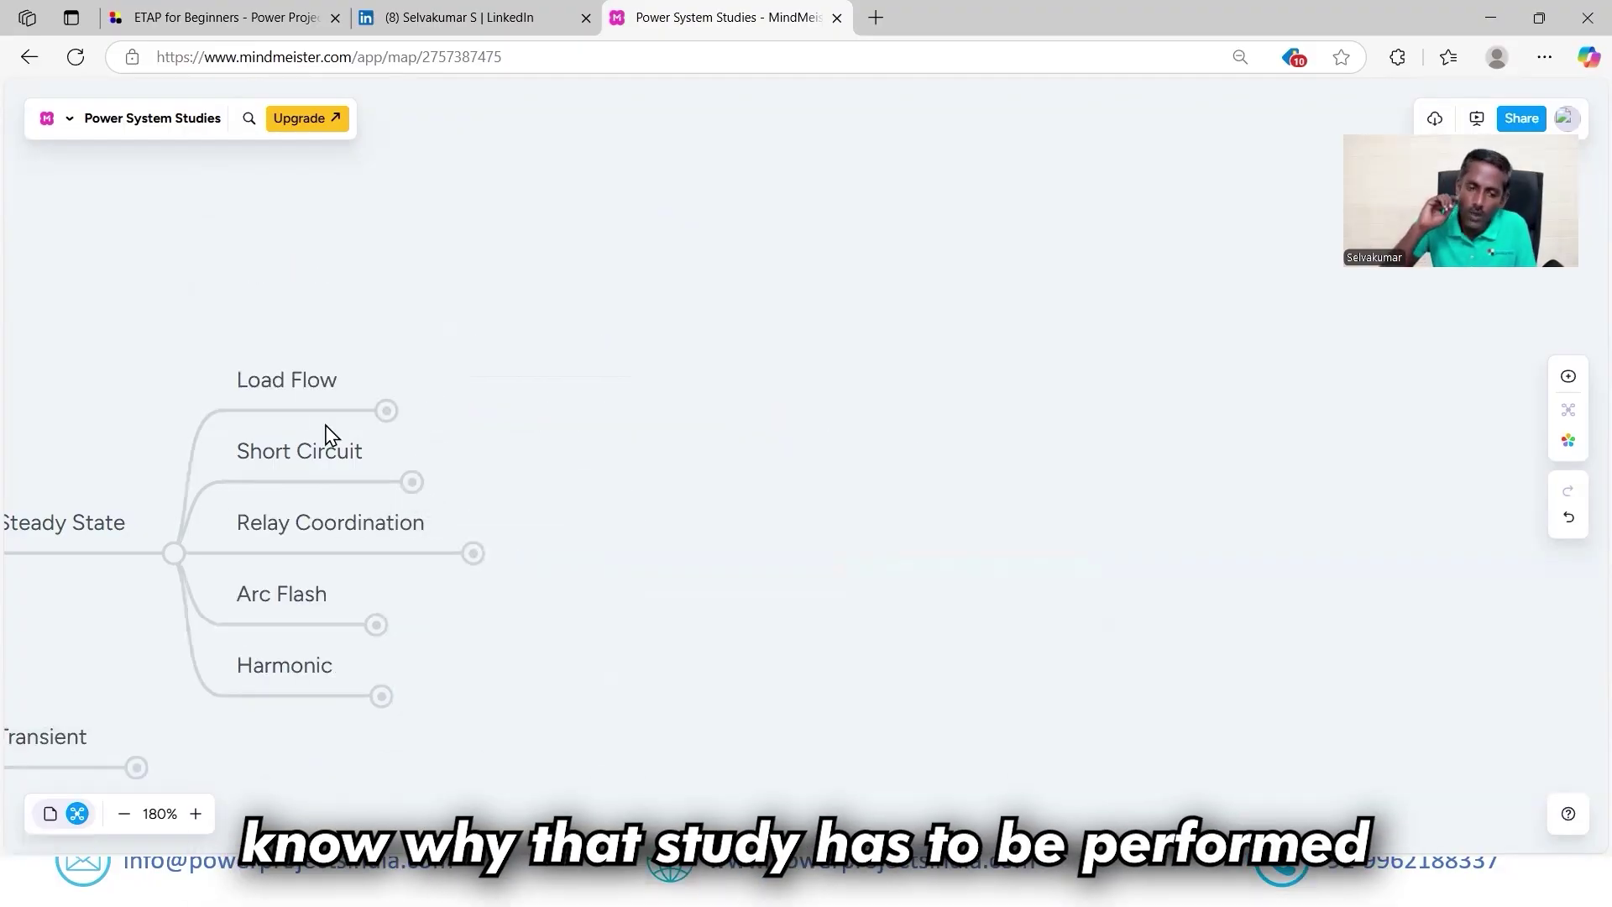
# Expand Load Flow and select its Provides steady state input, Harmonics and Transient Stability nodes
pyautogui.click(387, 411)
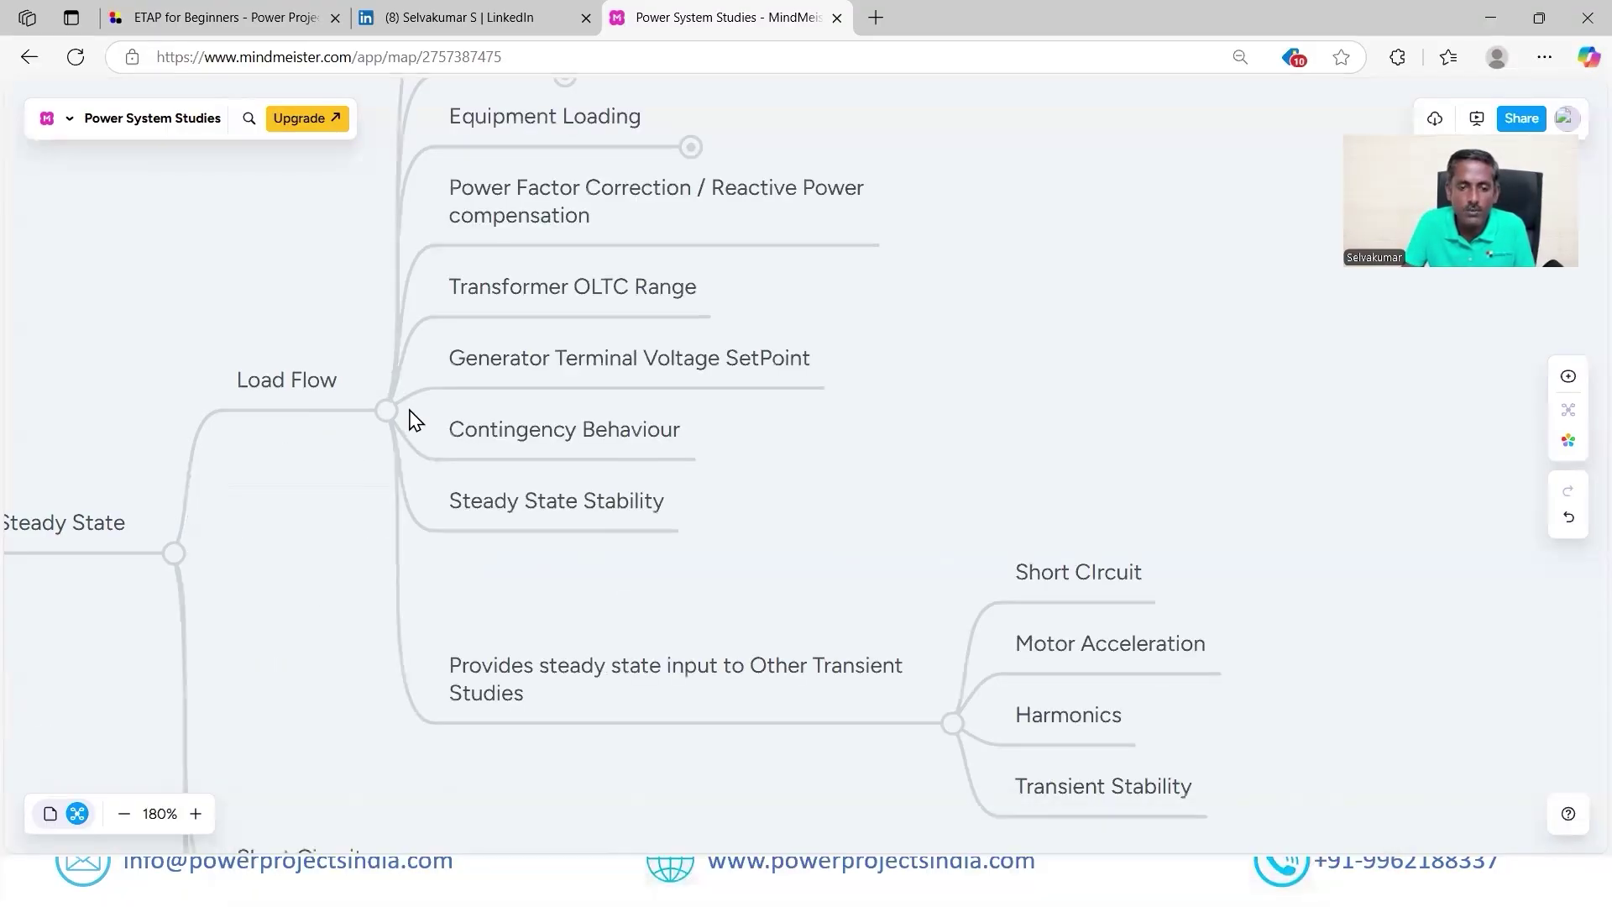
pyautogui.scroll(3, 515, 269)
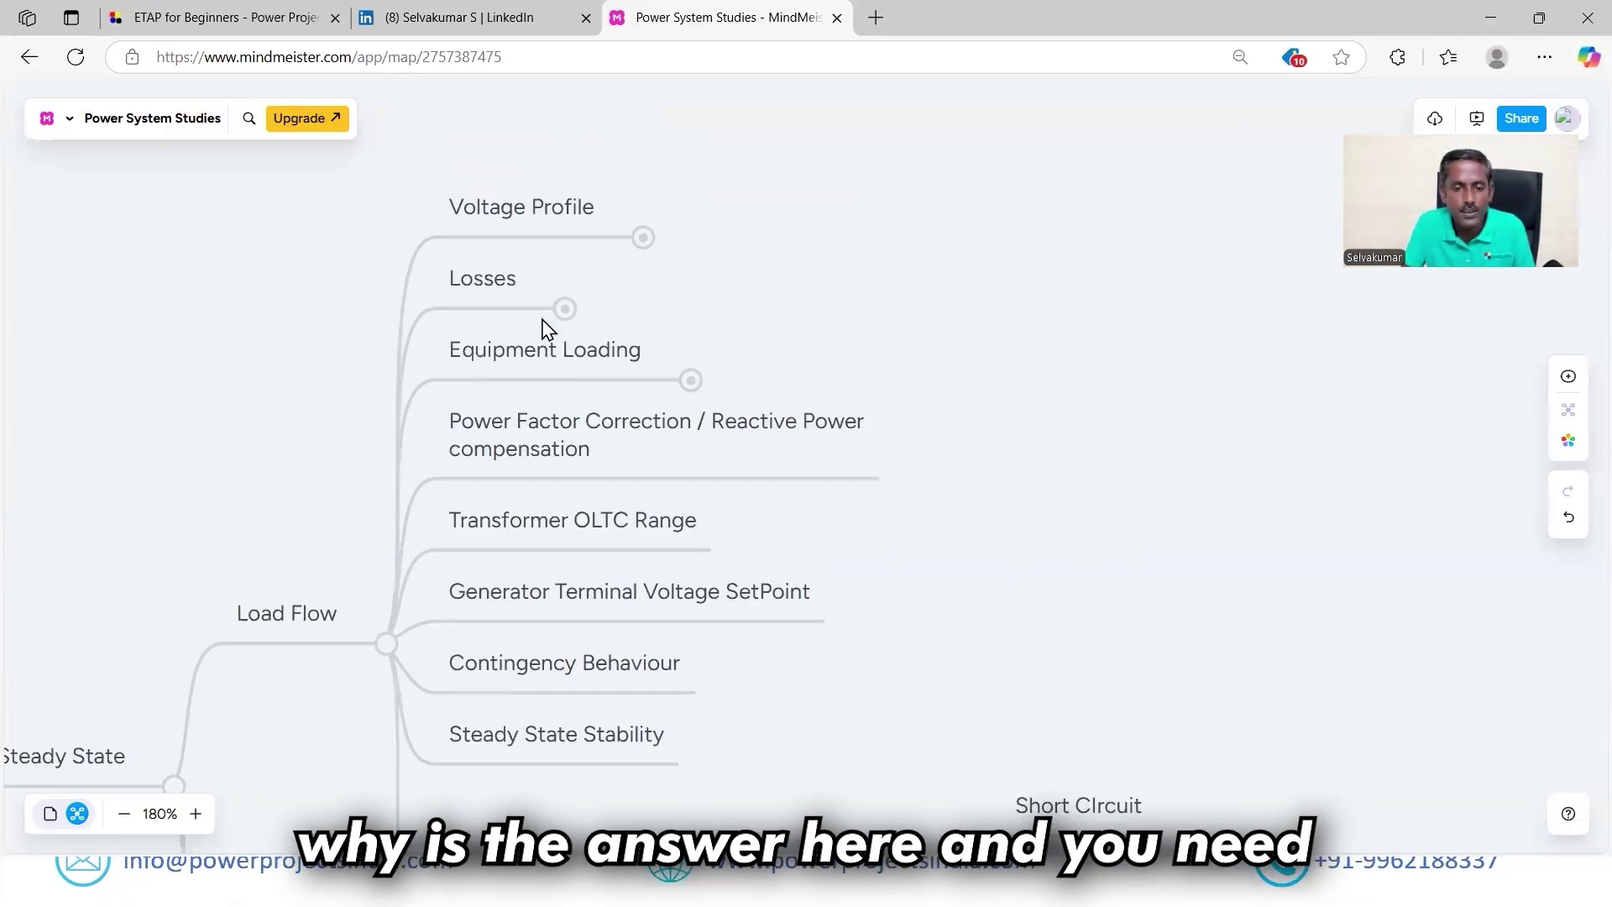
pyautogui.scroll(-3, 537, 336)
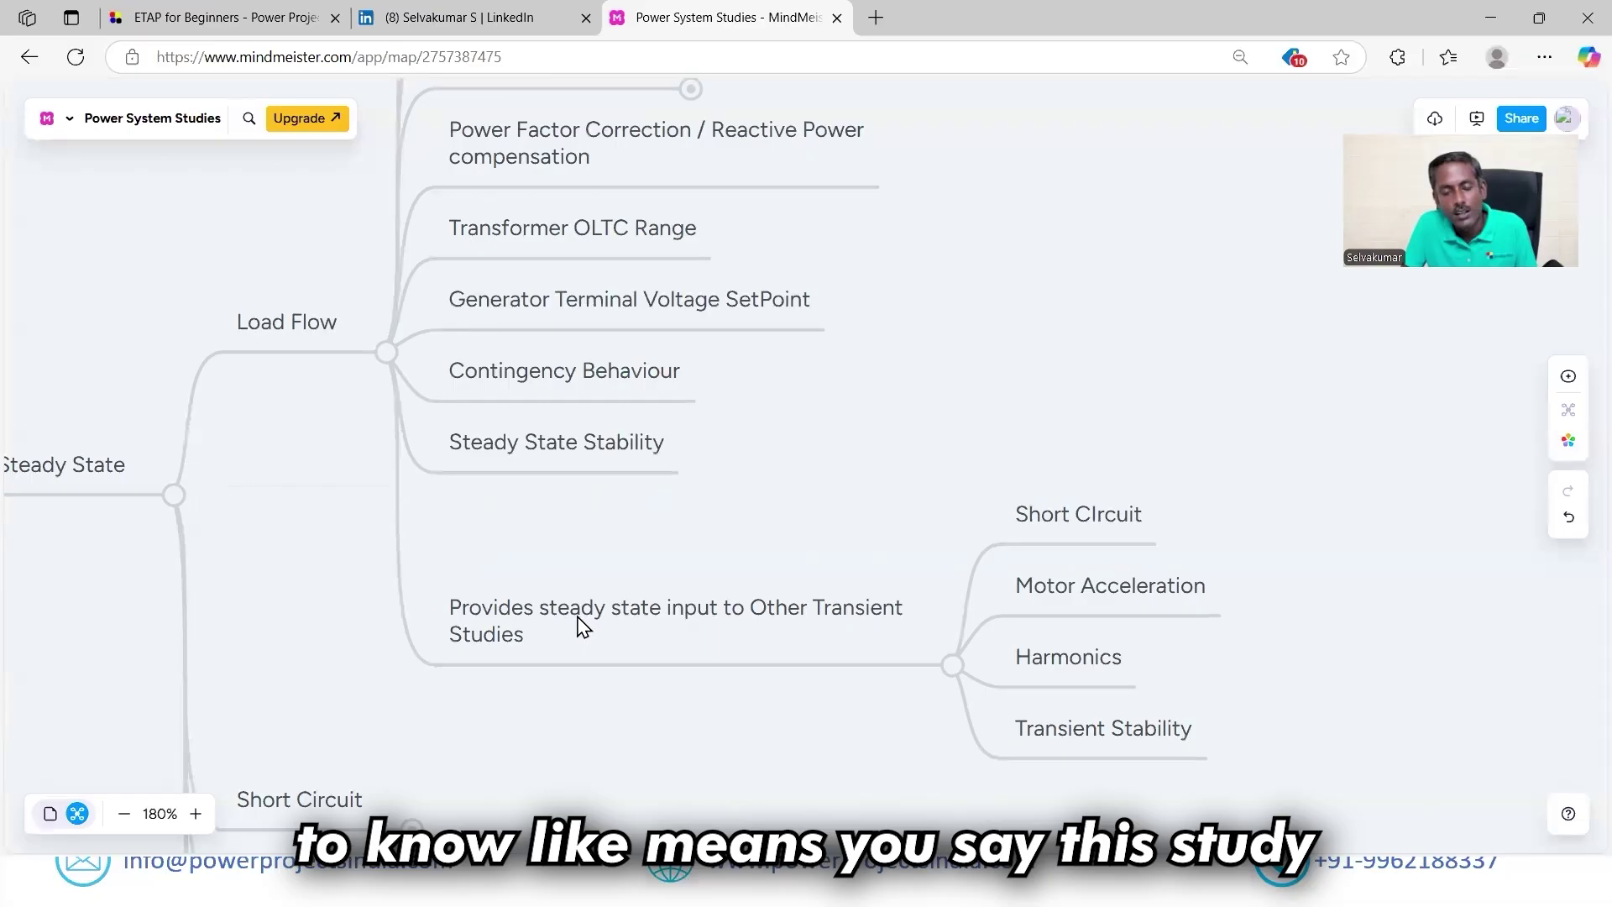
pyautogui.click(672, 619)
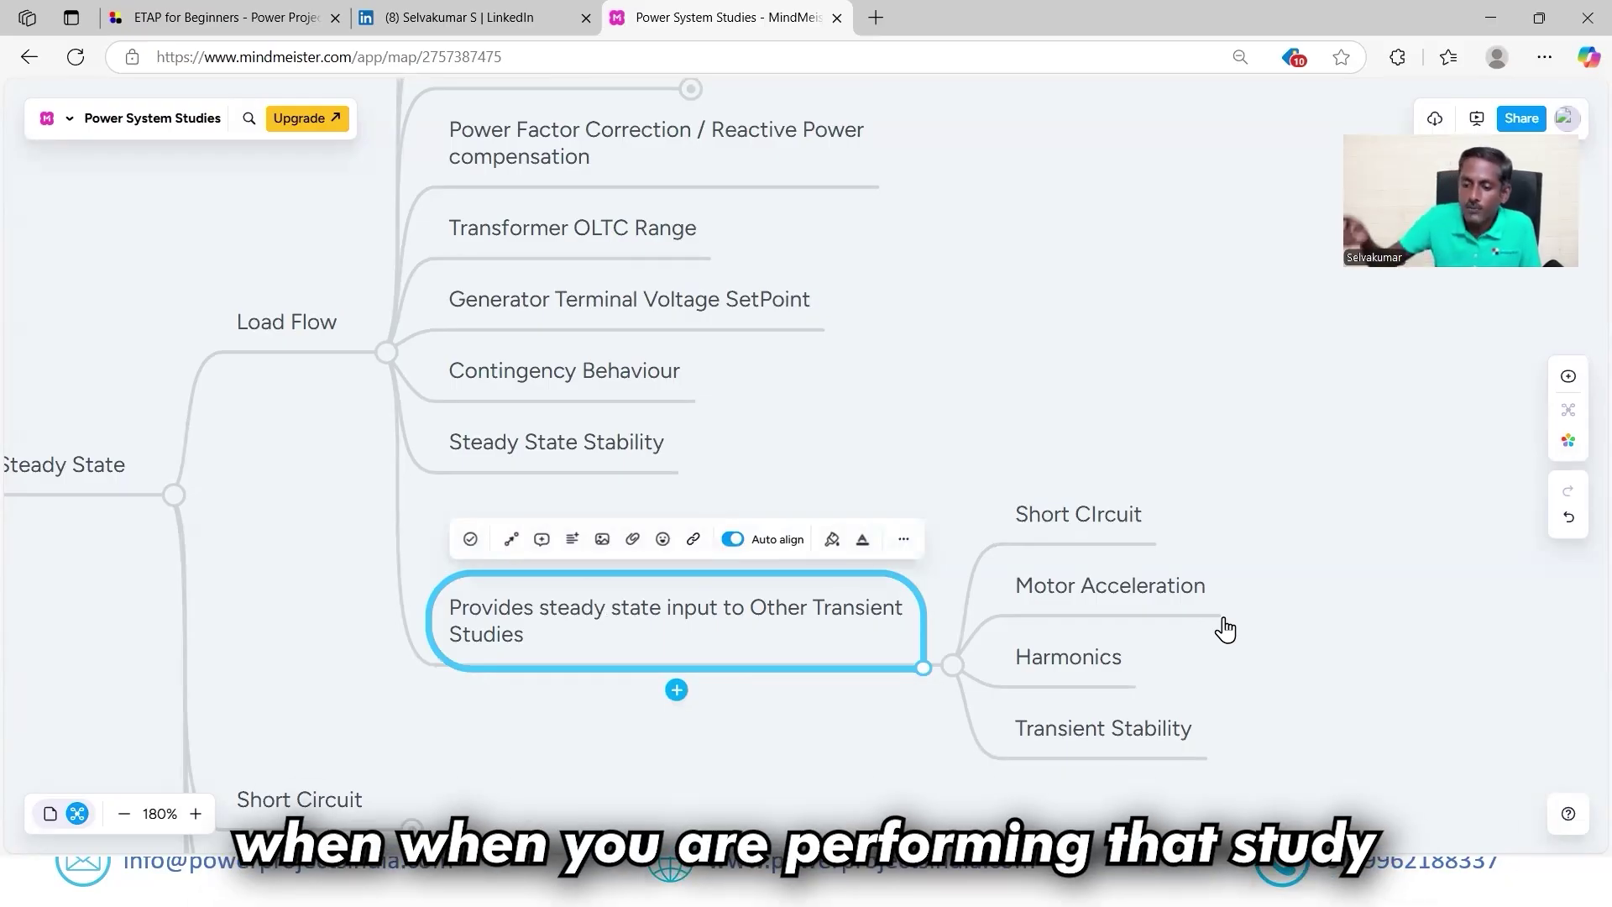
pyautogui.click(1094, 674)
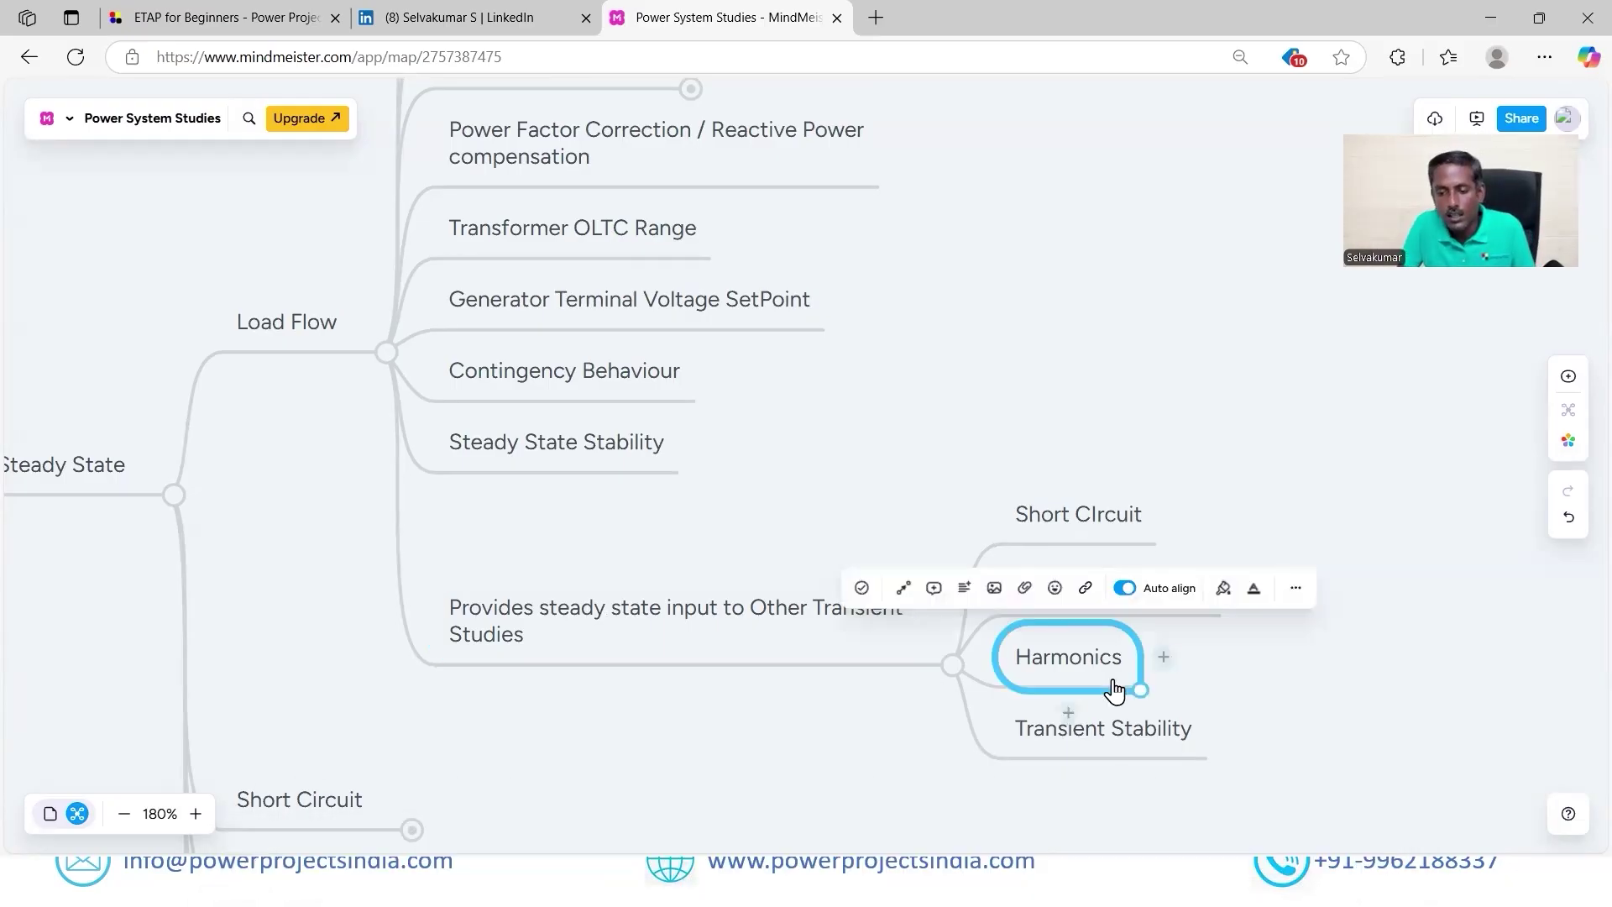
pyautogui.click(1126, 738)
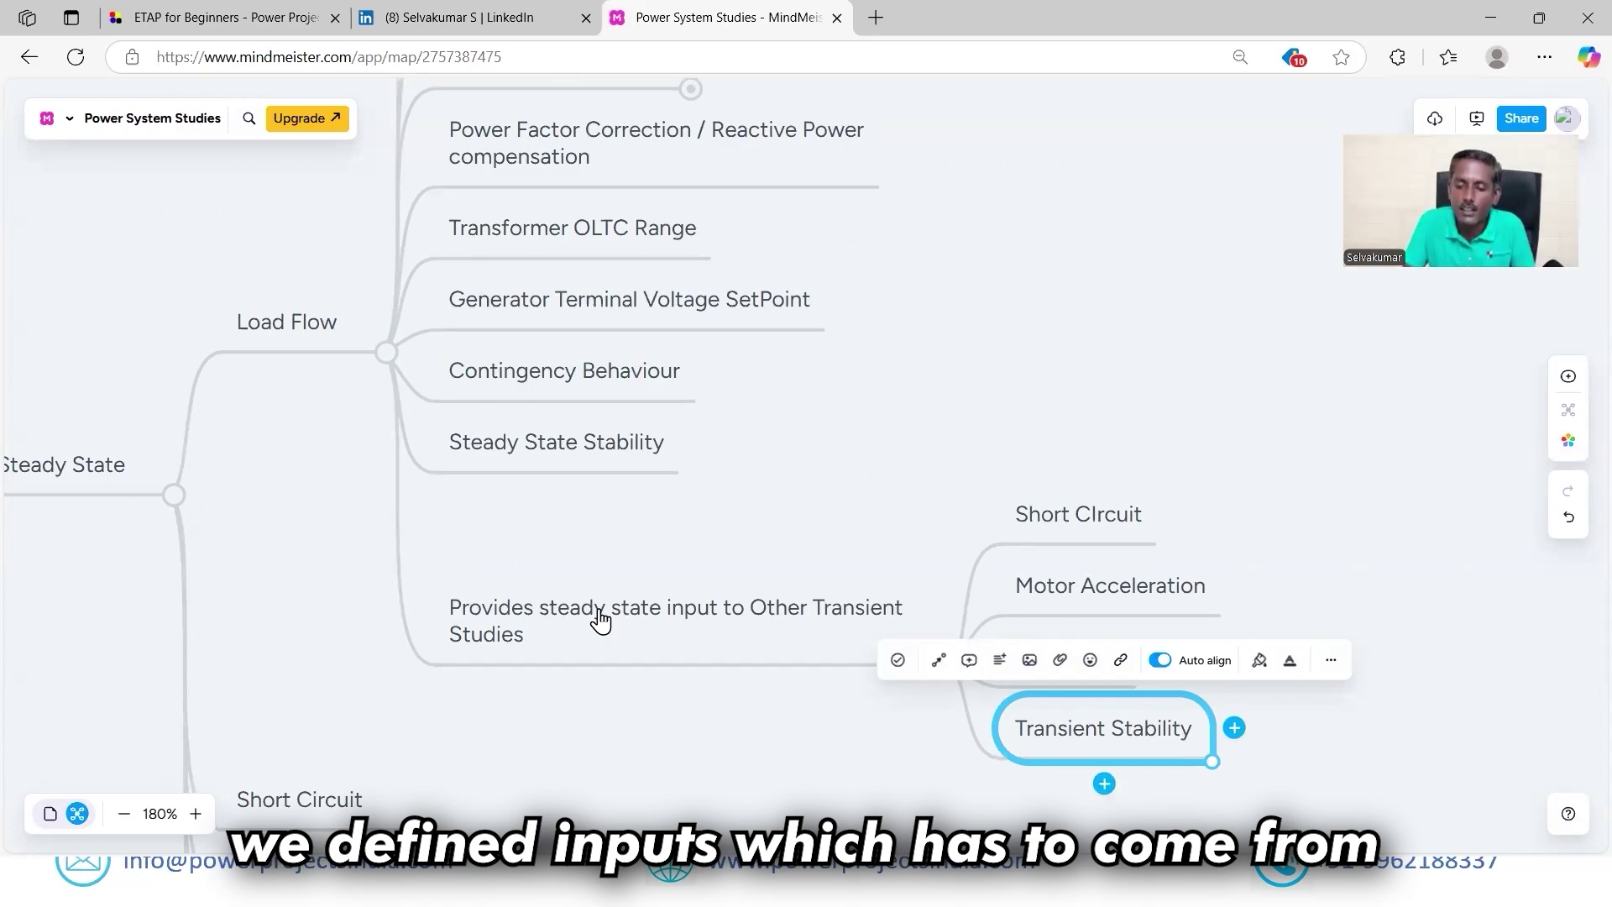
pyautogui.scroll(-2, 619, 558)
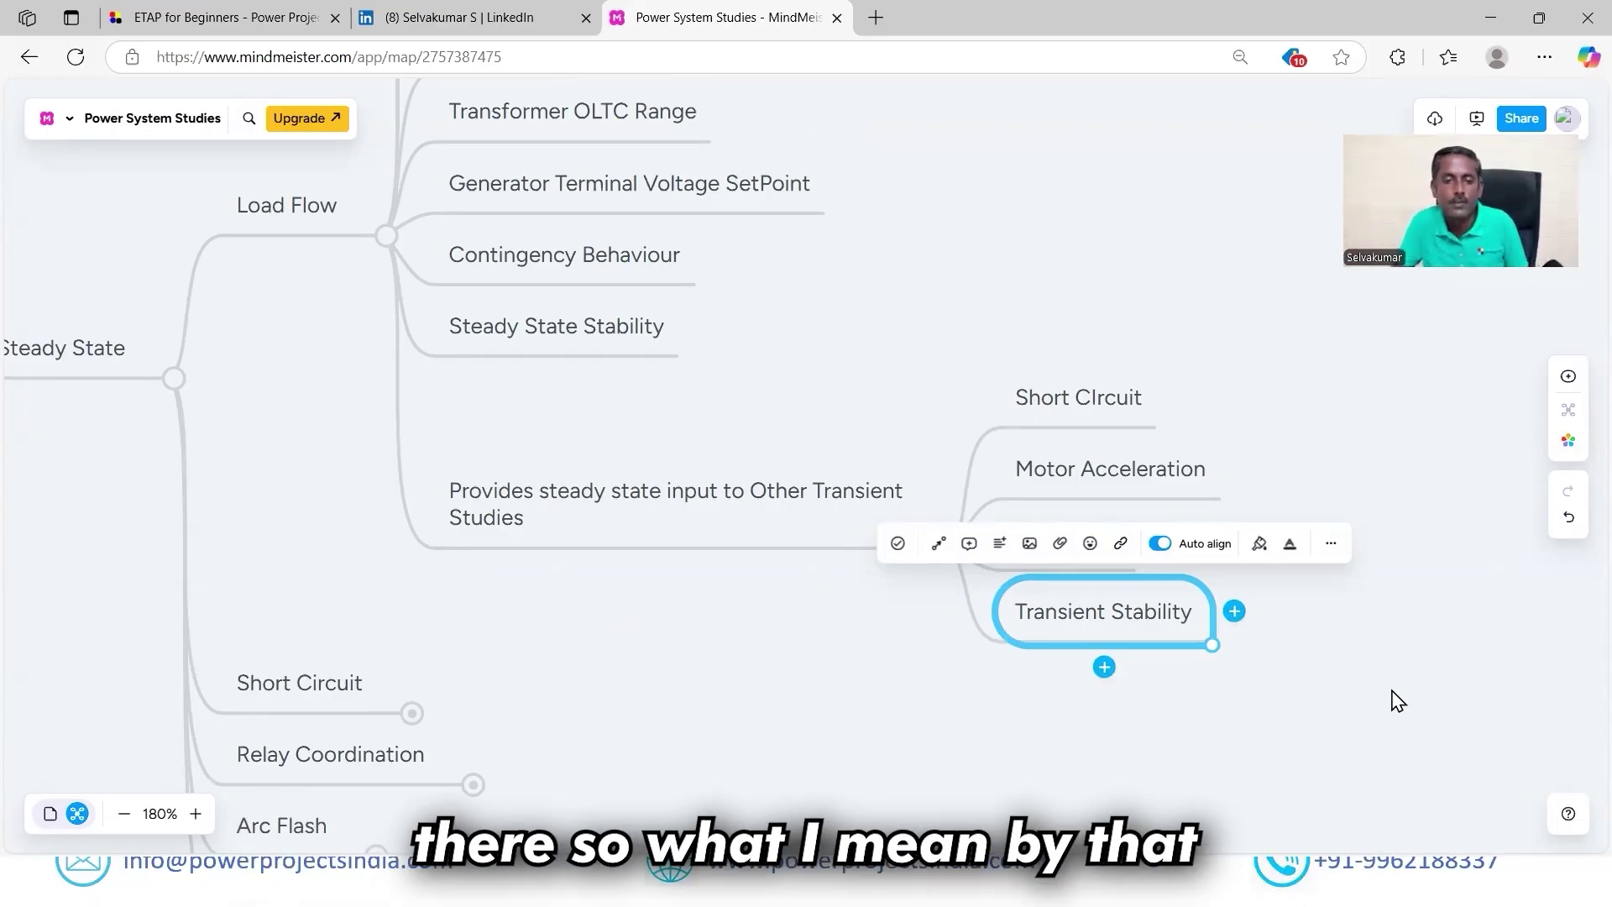
pyautogui.scroll(-1, 841, 665)
pyautogui.click(849, 353)
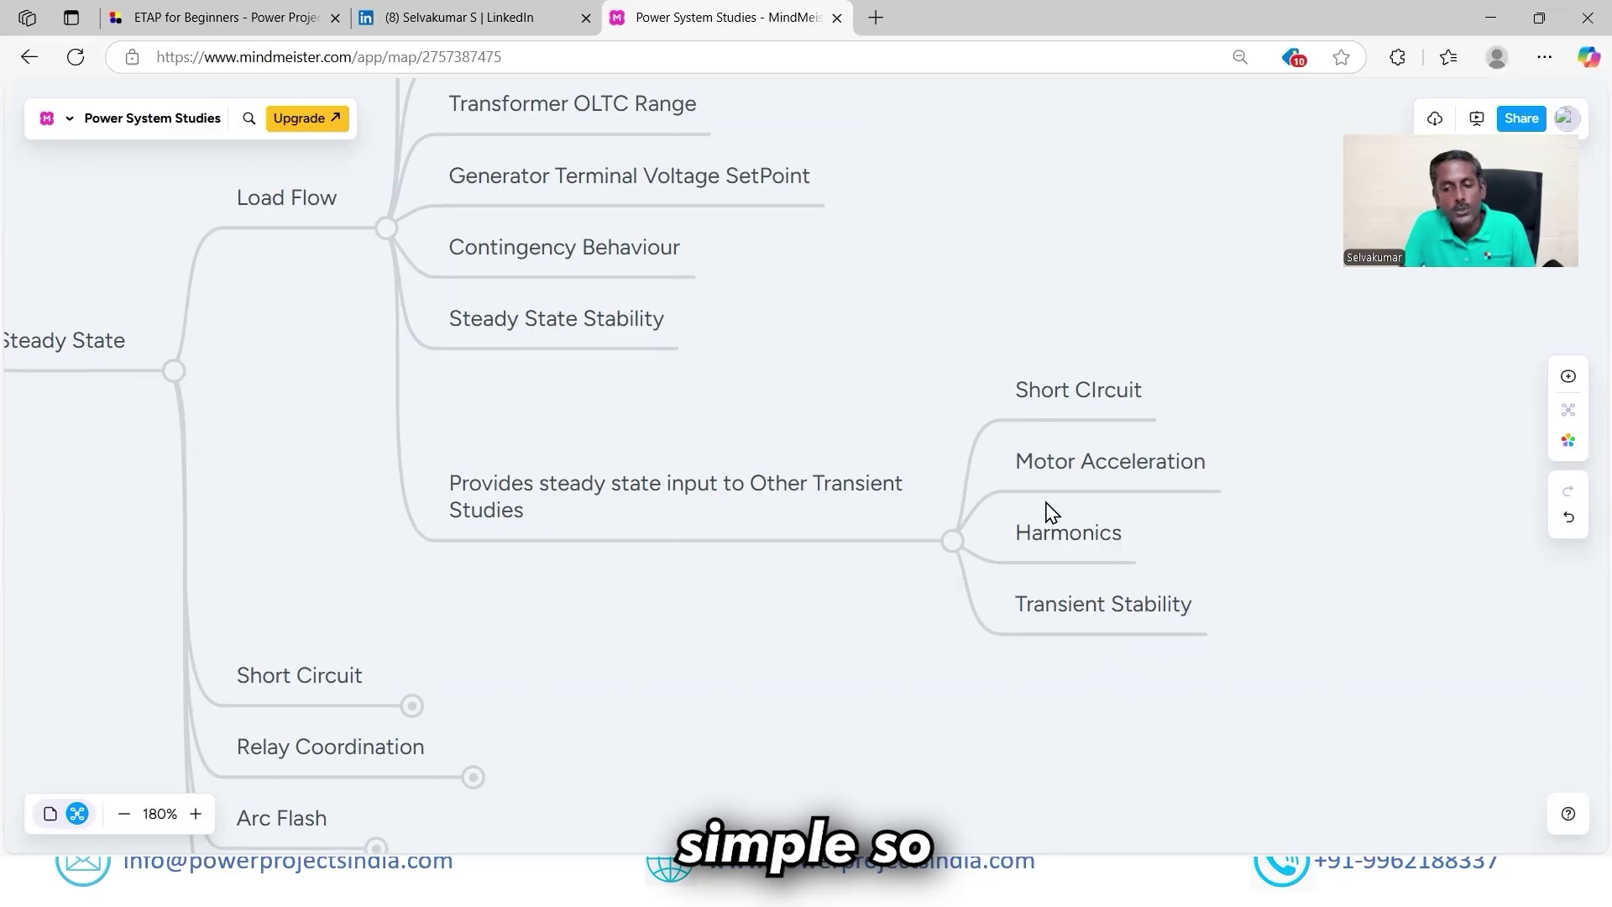
pyautogui.click(1143, 626)
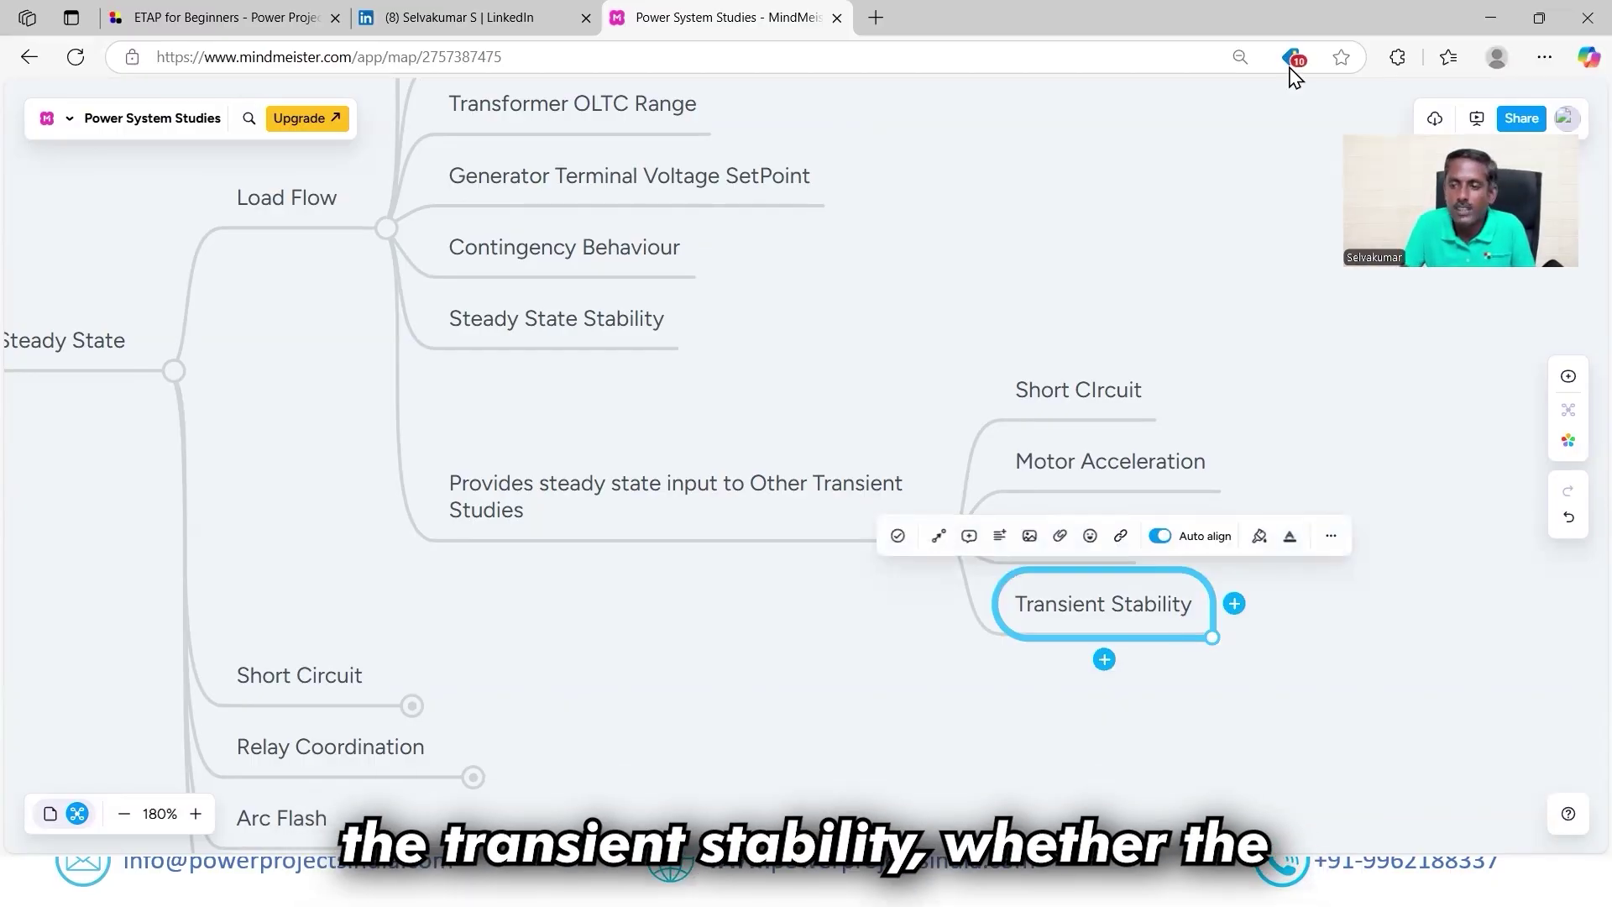
pyautogui.click(1228, 342)
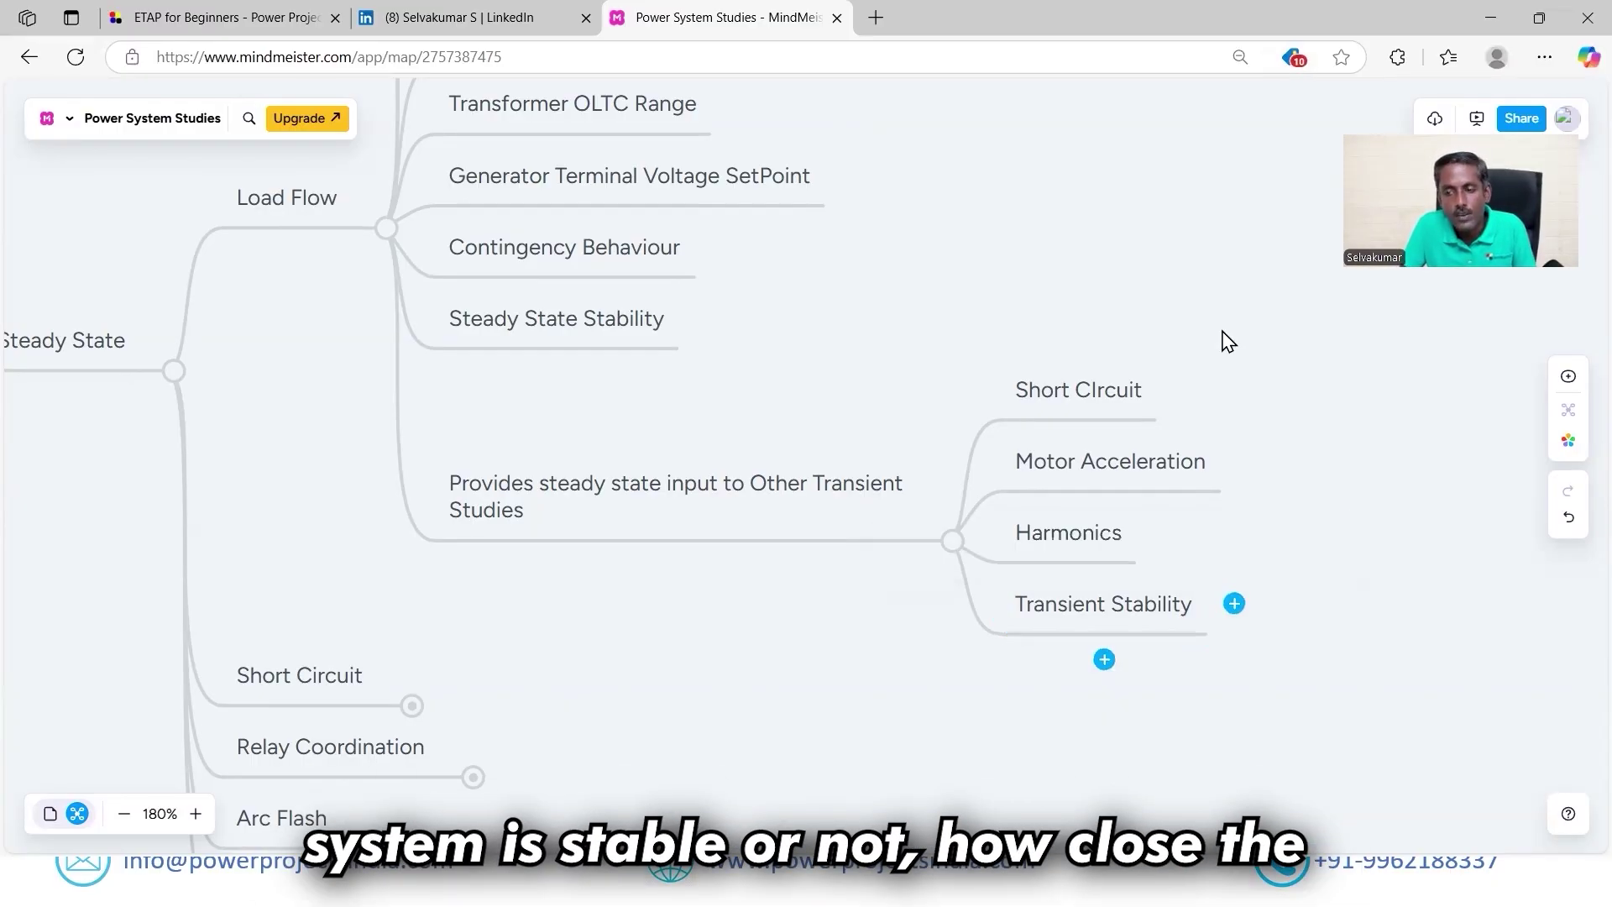
pyautogui.click(1133, 608)
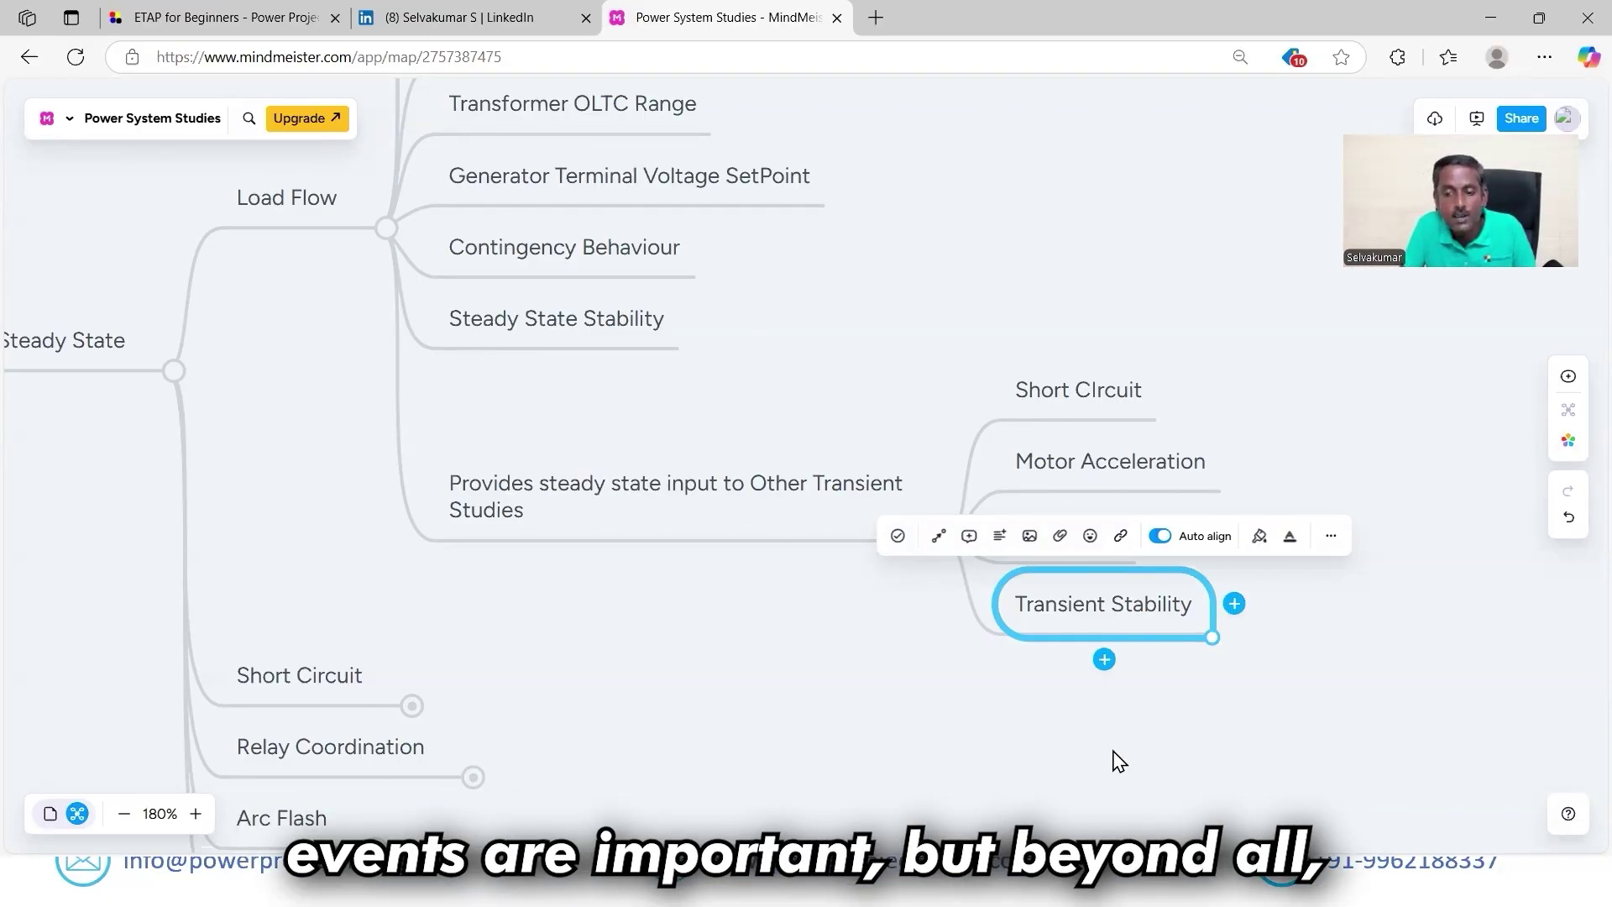
pyautogui.click(1285, 685)
pyautogui.click(1184, 623)
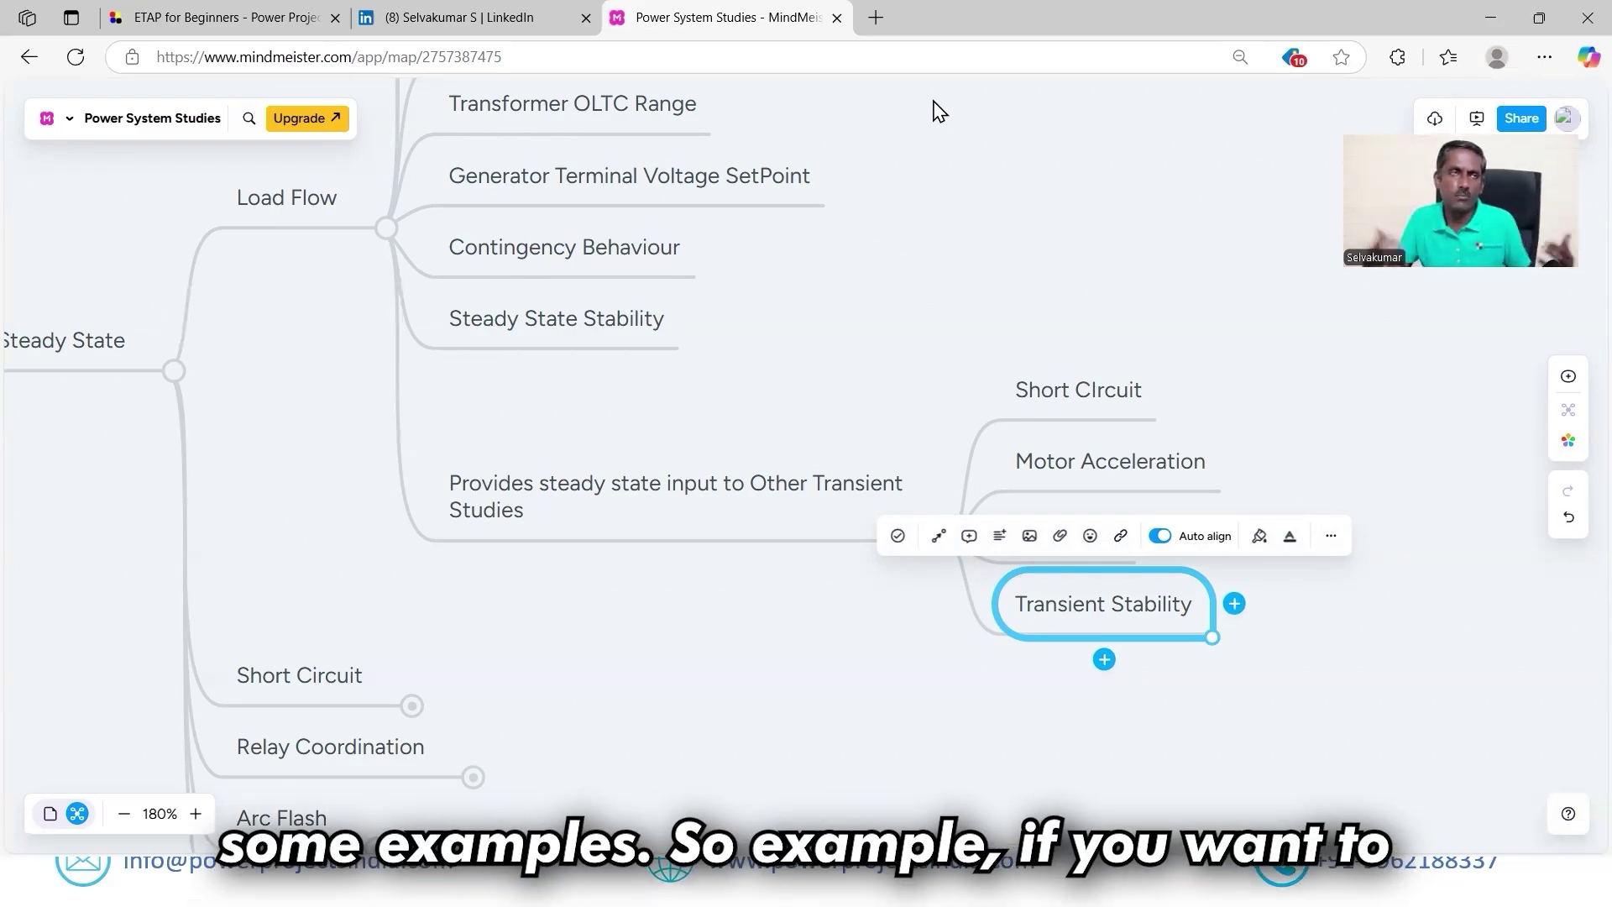
pyautogui.click(901, 324)
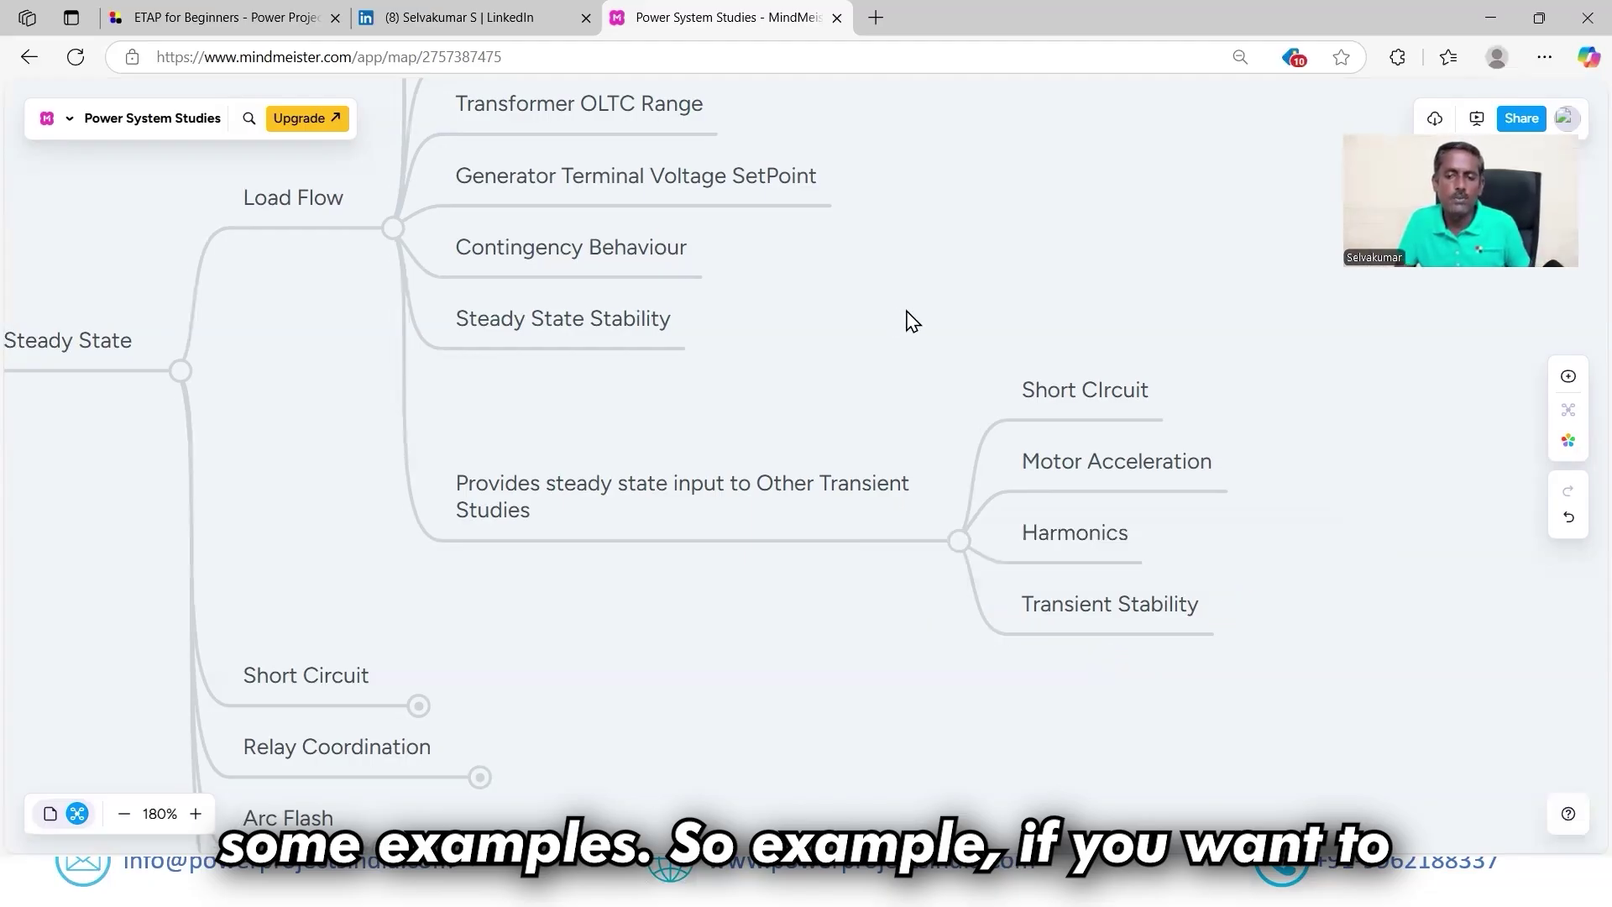